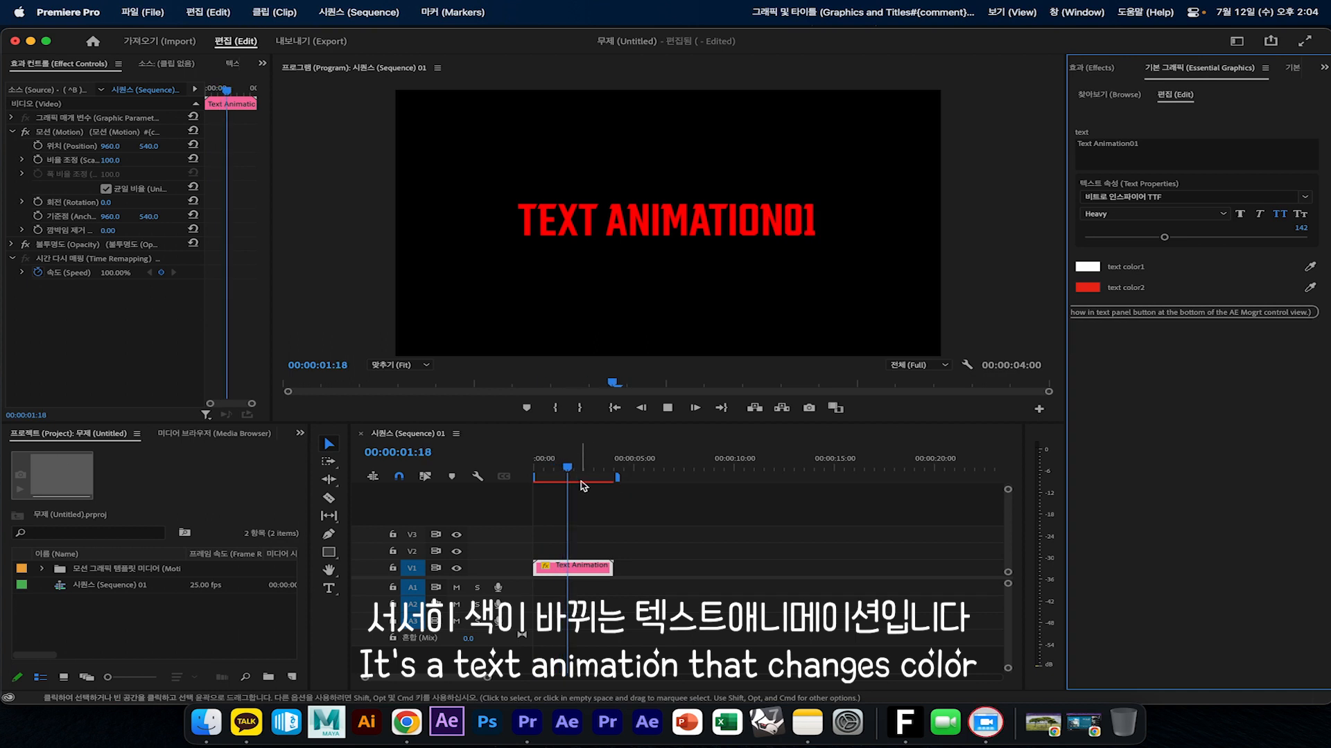
Return the playhead to the sequence start and set text color1 of the Text Animation01 clip to yellow (#E2D814)
click(540, 470)
click(536, 471)
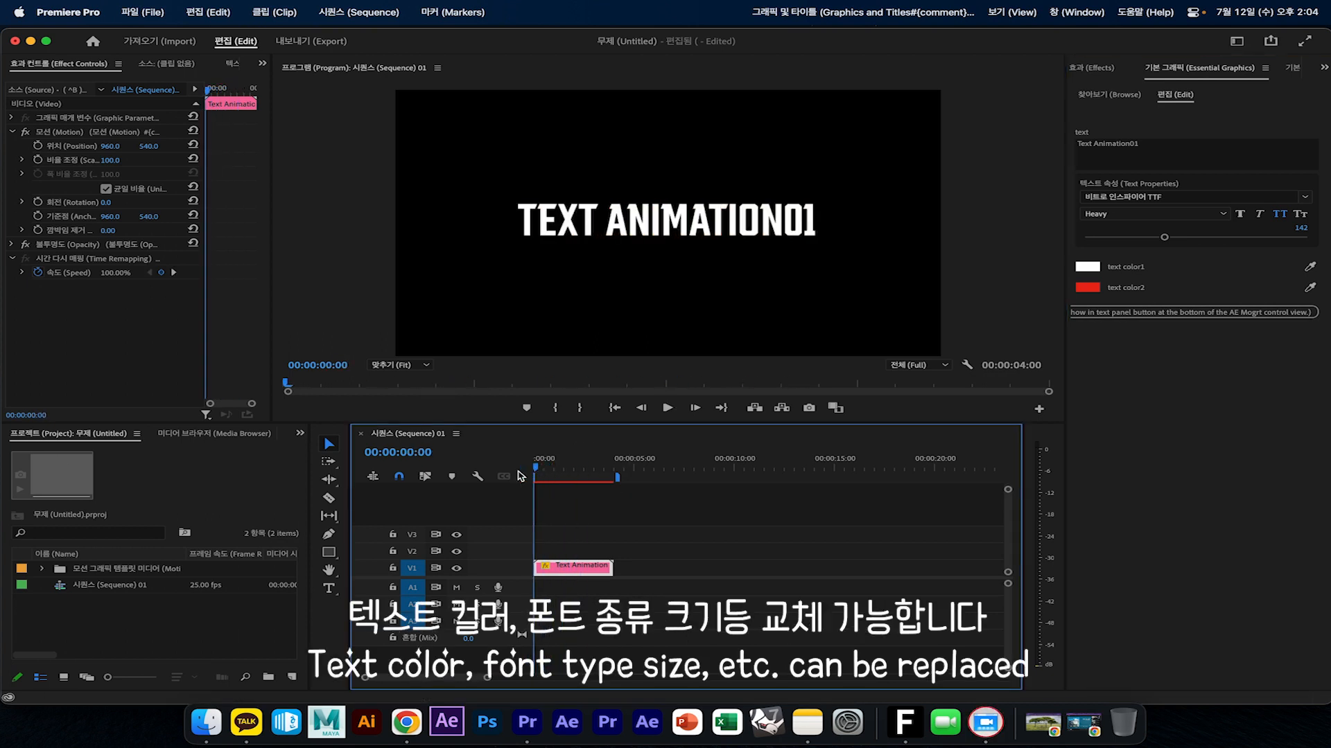
click(1092, 268)
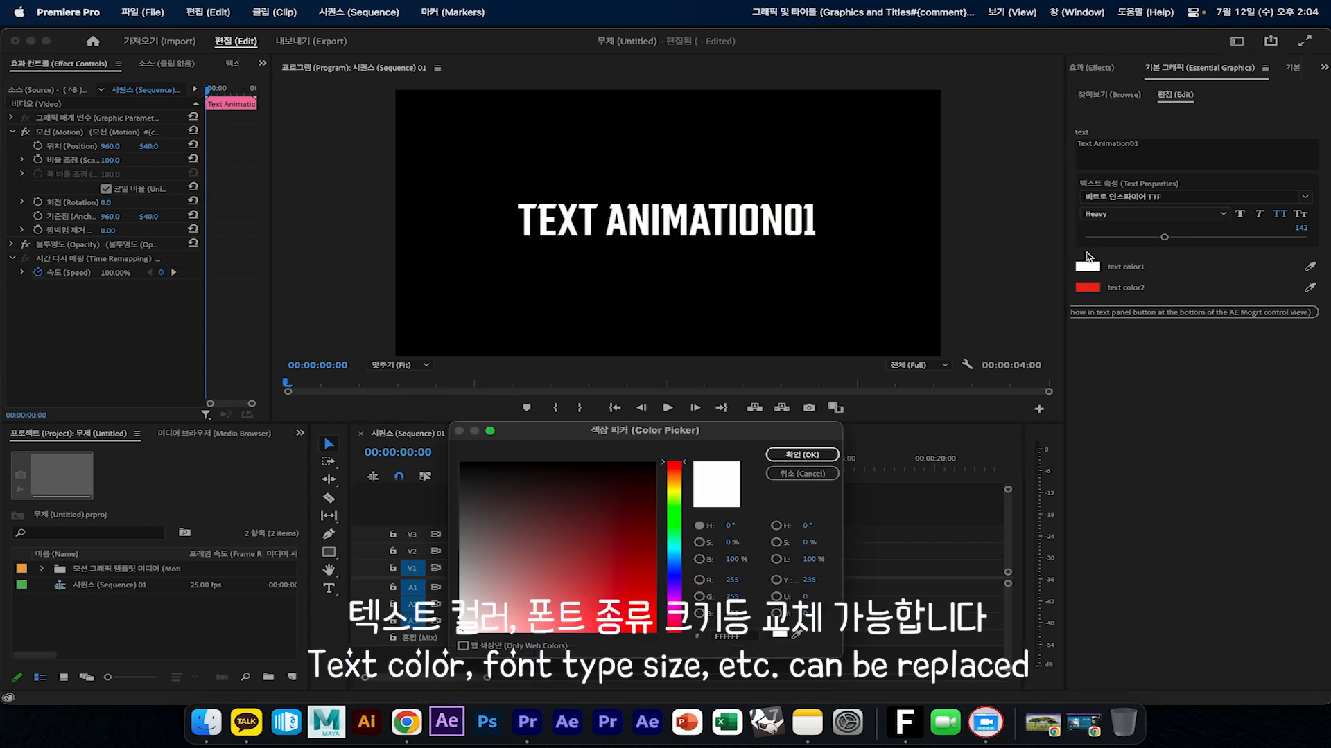
click(674, 490)
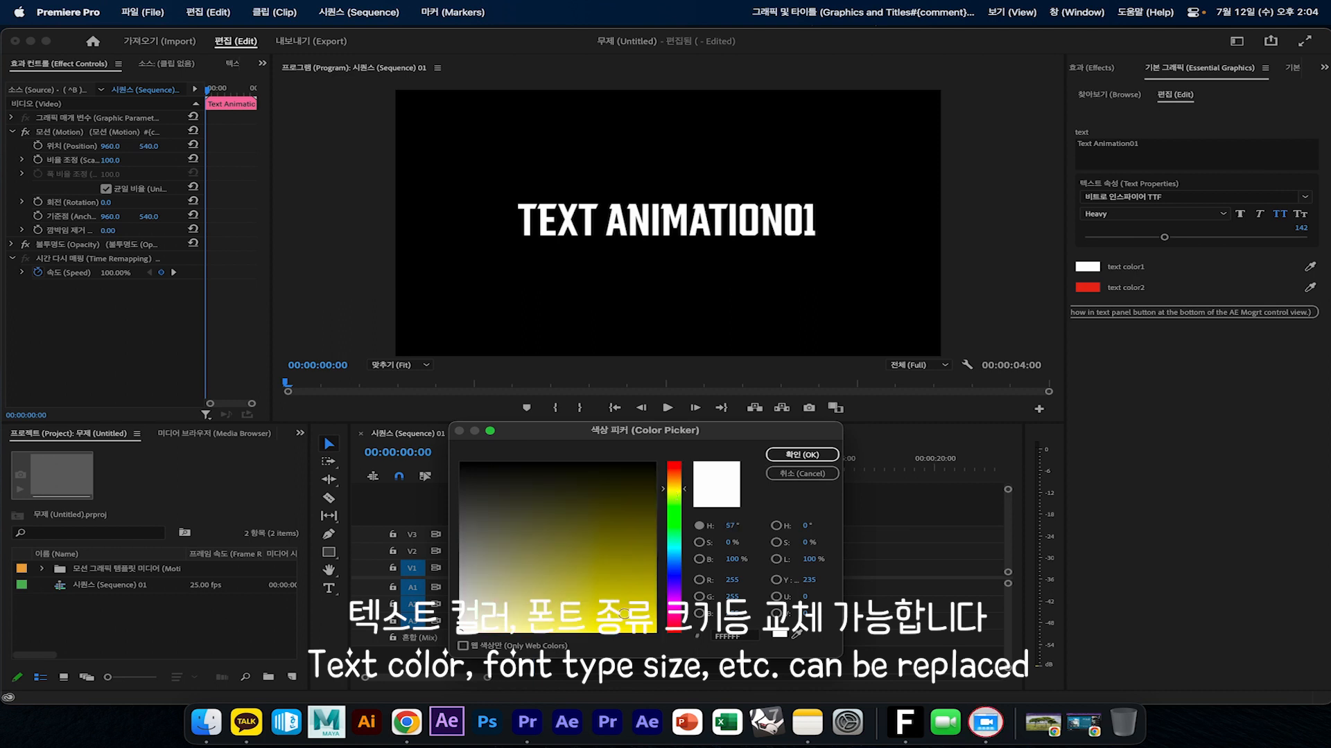
click(561, 608)
click(596, 623)
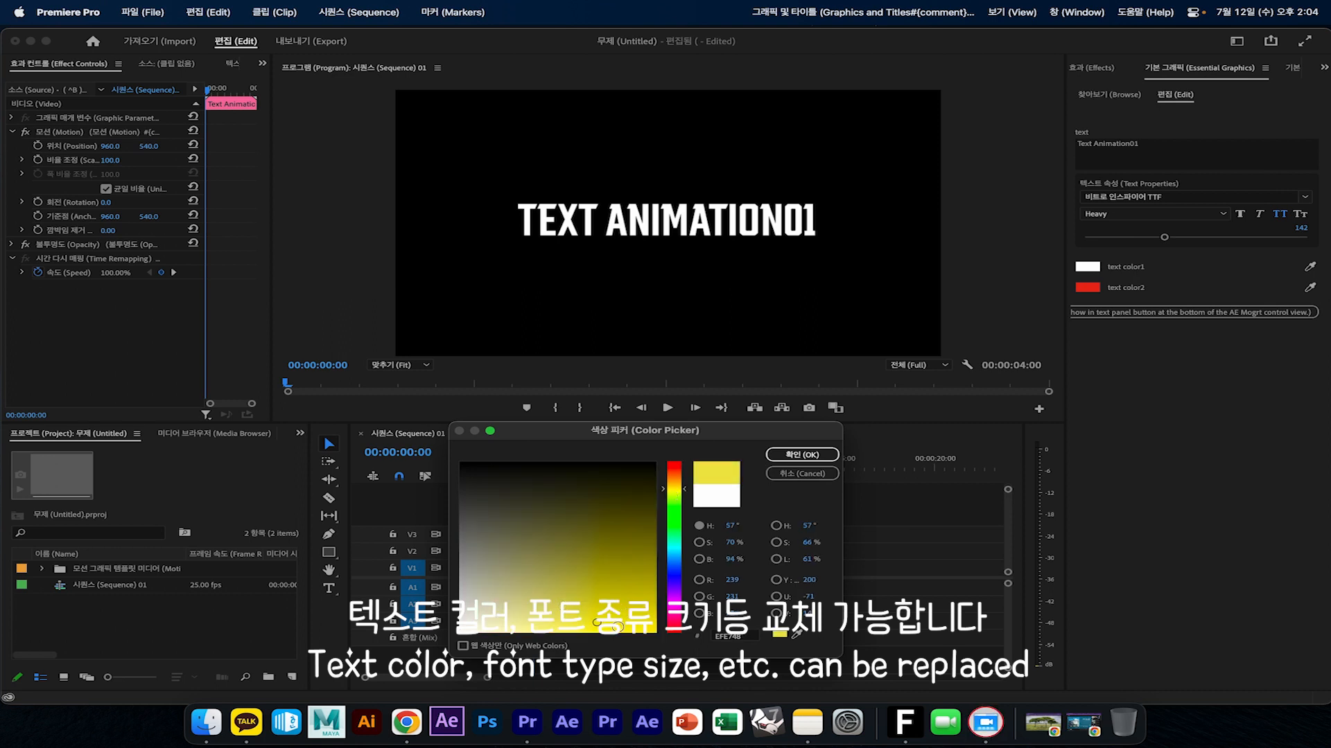
click(638, 614)
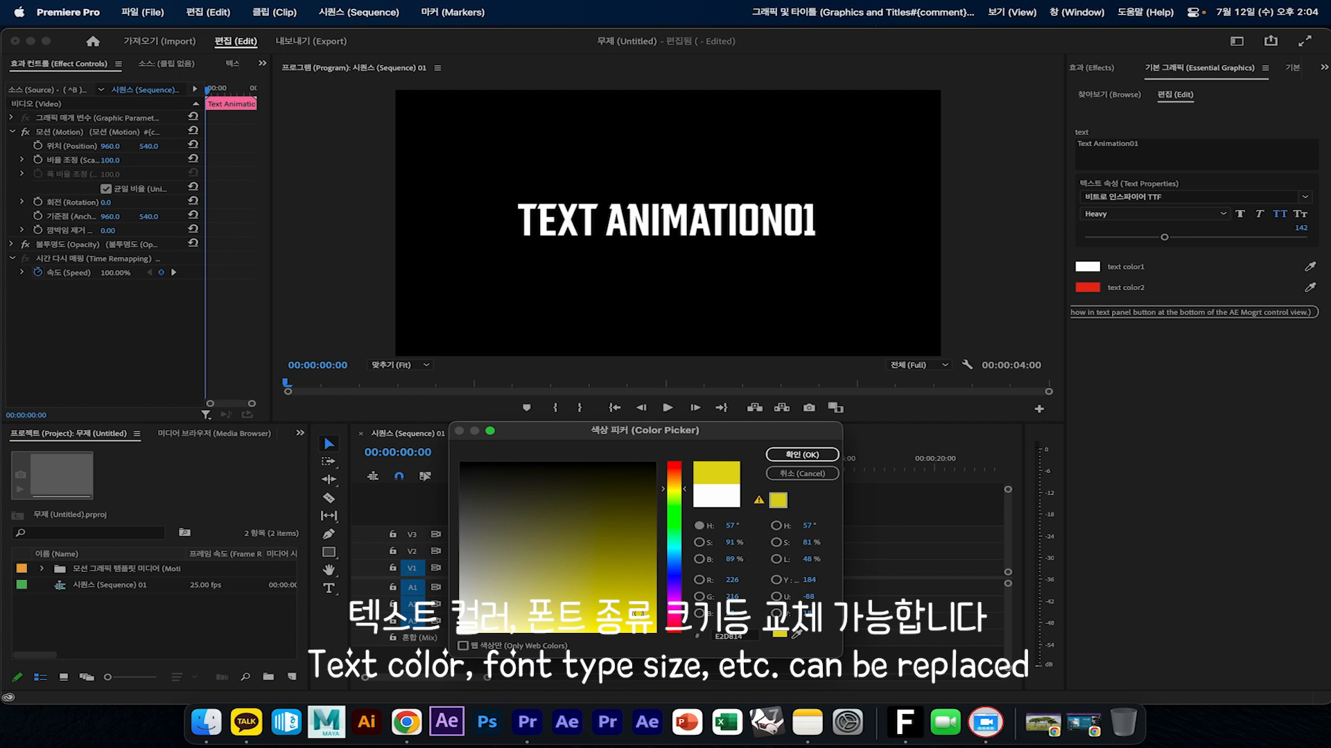
click(802, 455)
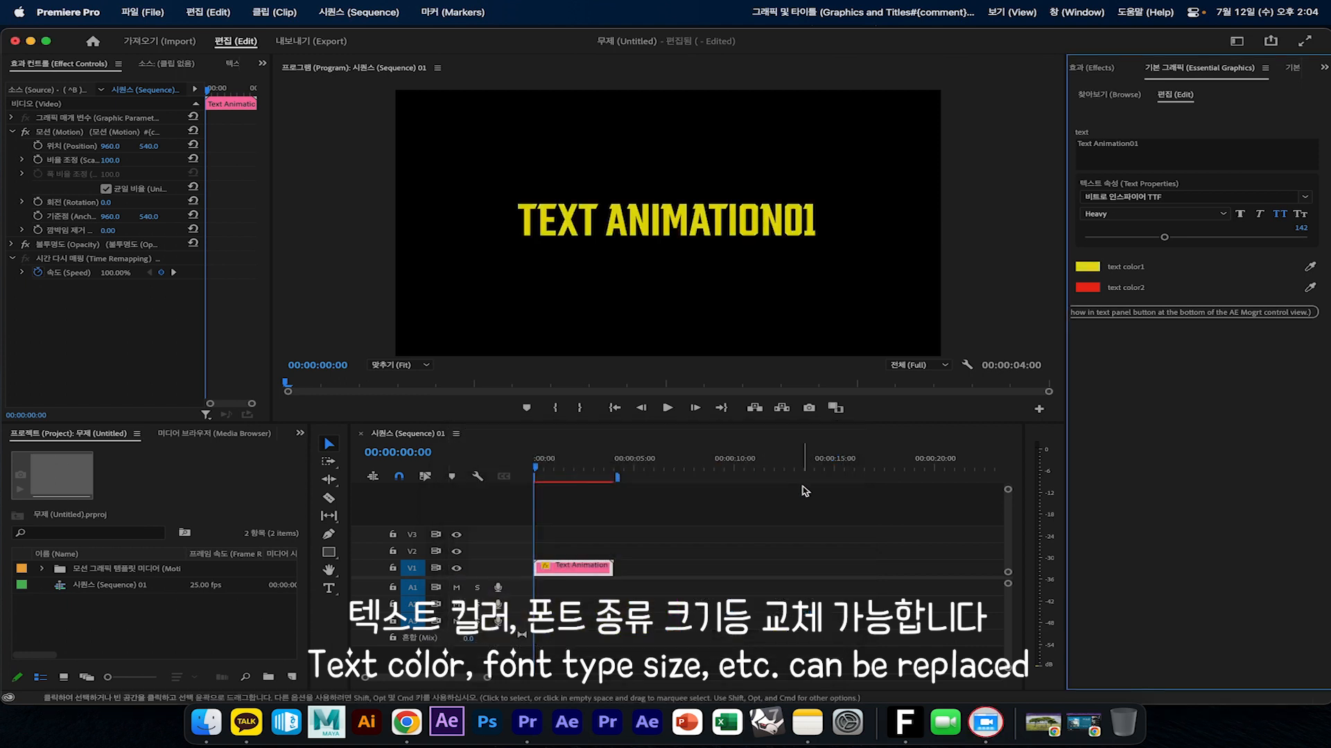
Set text color2 of the Text Animation01 clip to blue, play the color change and return to the sequence start
click(1087, 287)
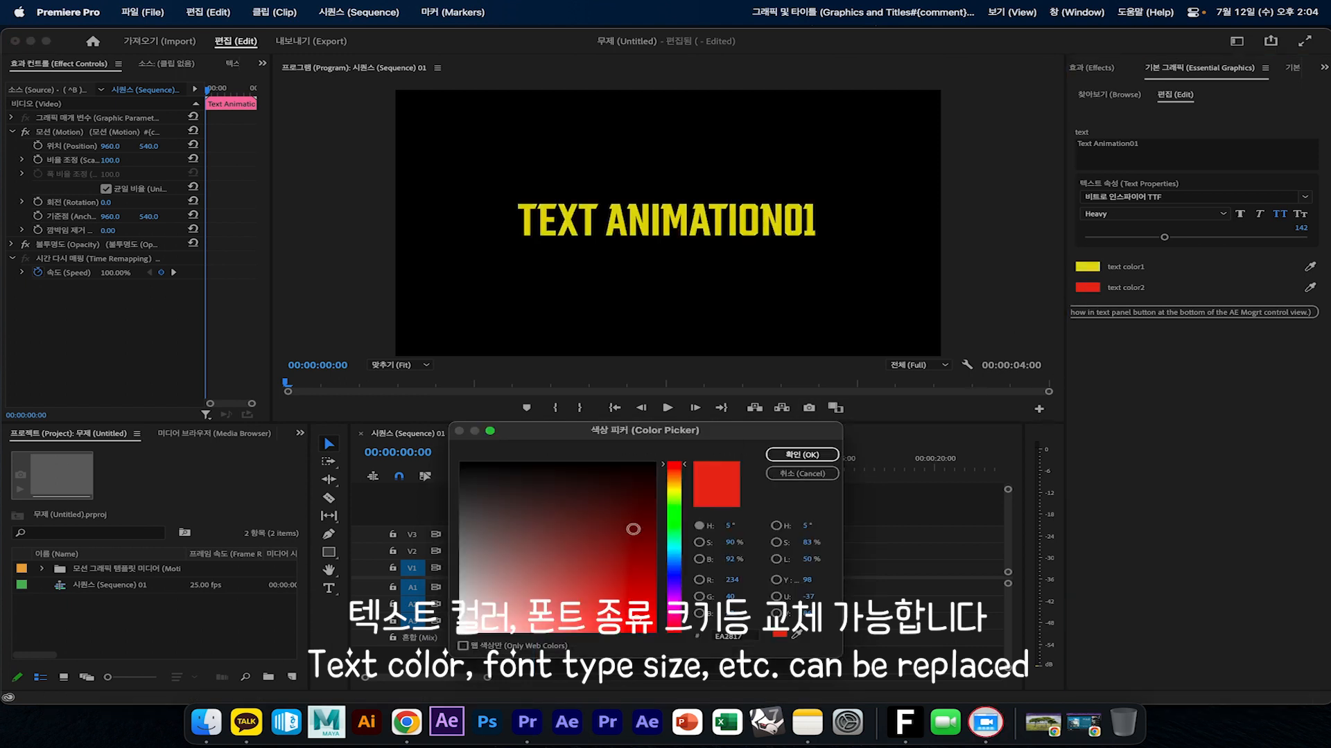
click(677, 575)
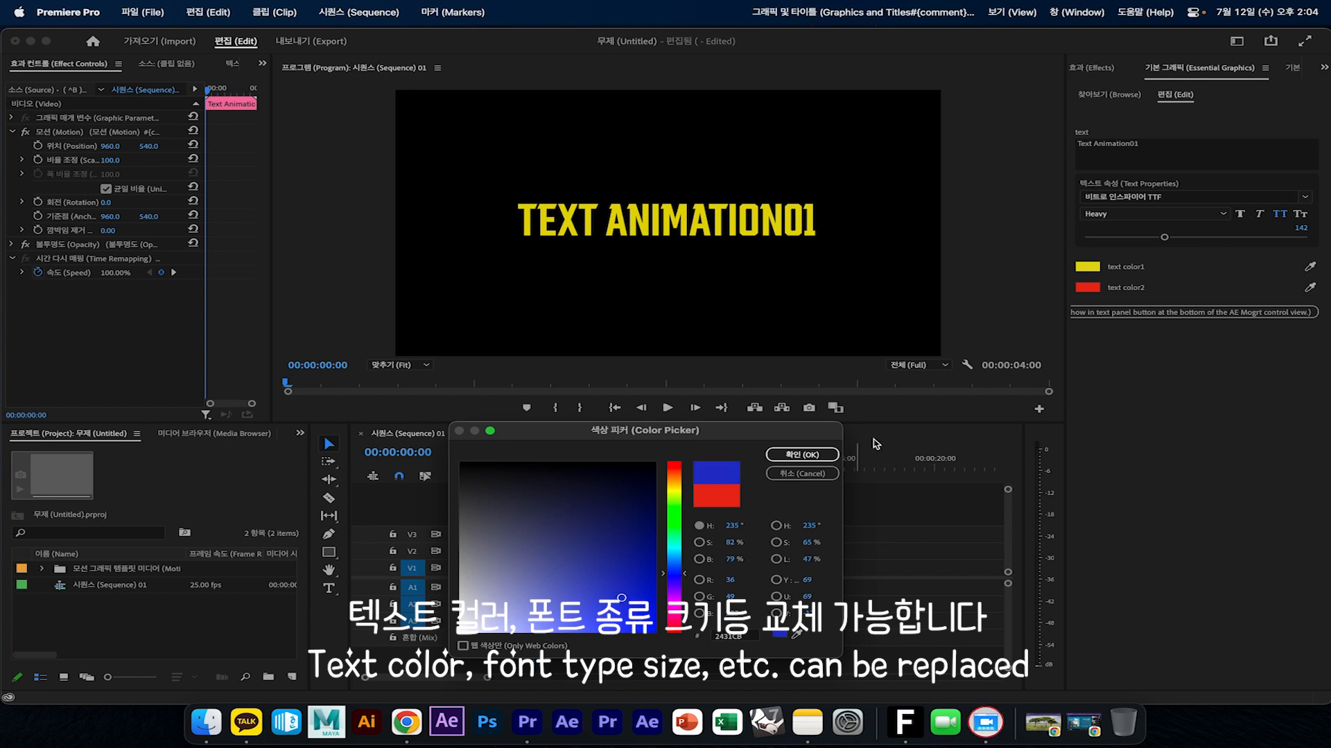
click(801, 455)
key(space)
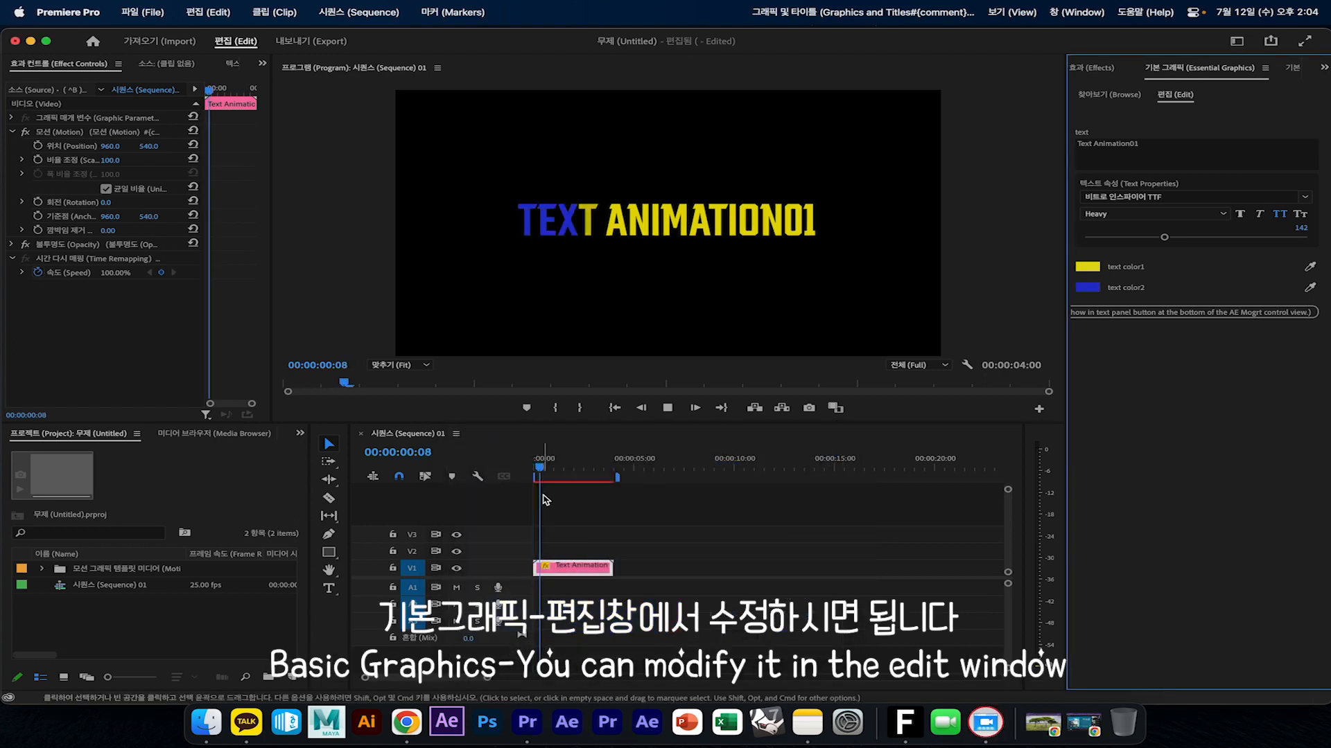
drag(568, 472, 509, 476)
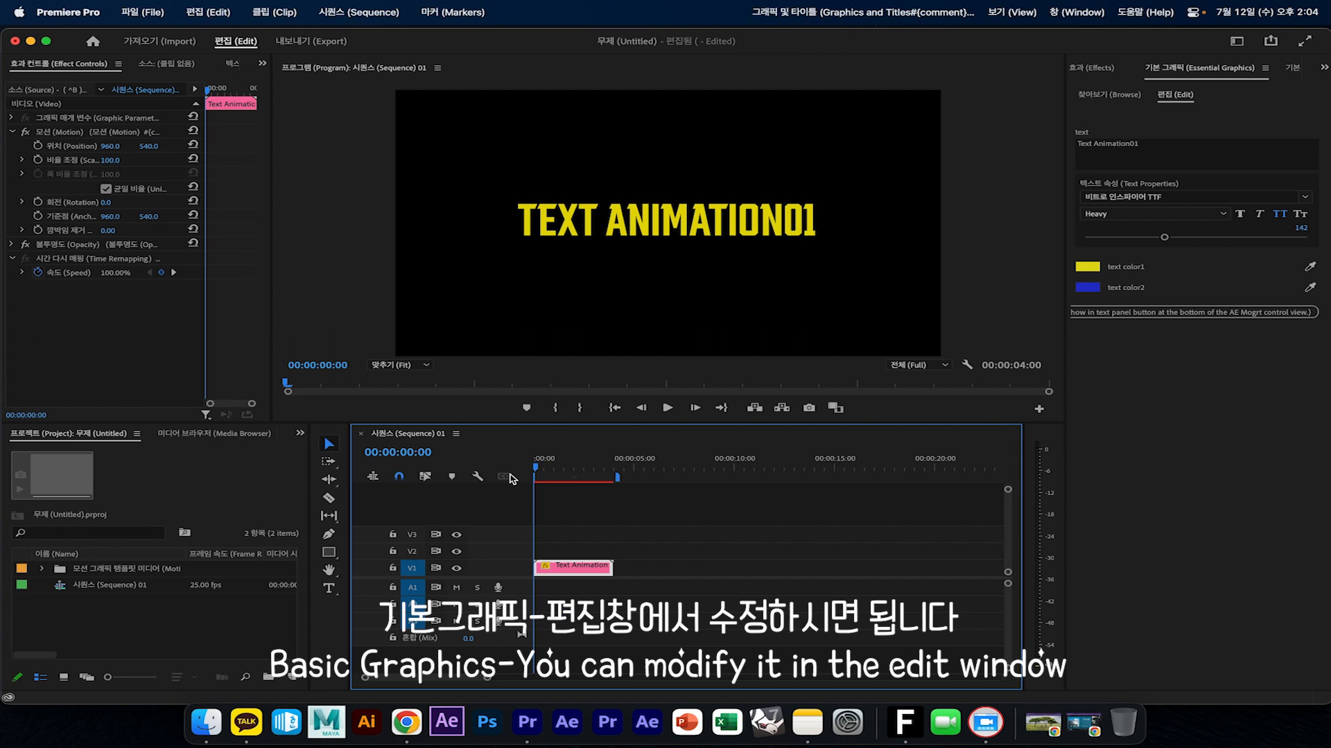
Add the Text Animation02 template to V1 directly after the first clip, select the new clip and play it back
click(1109, 94)
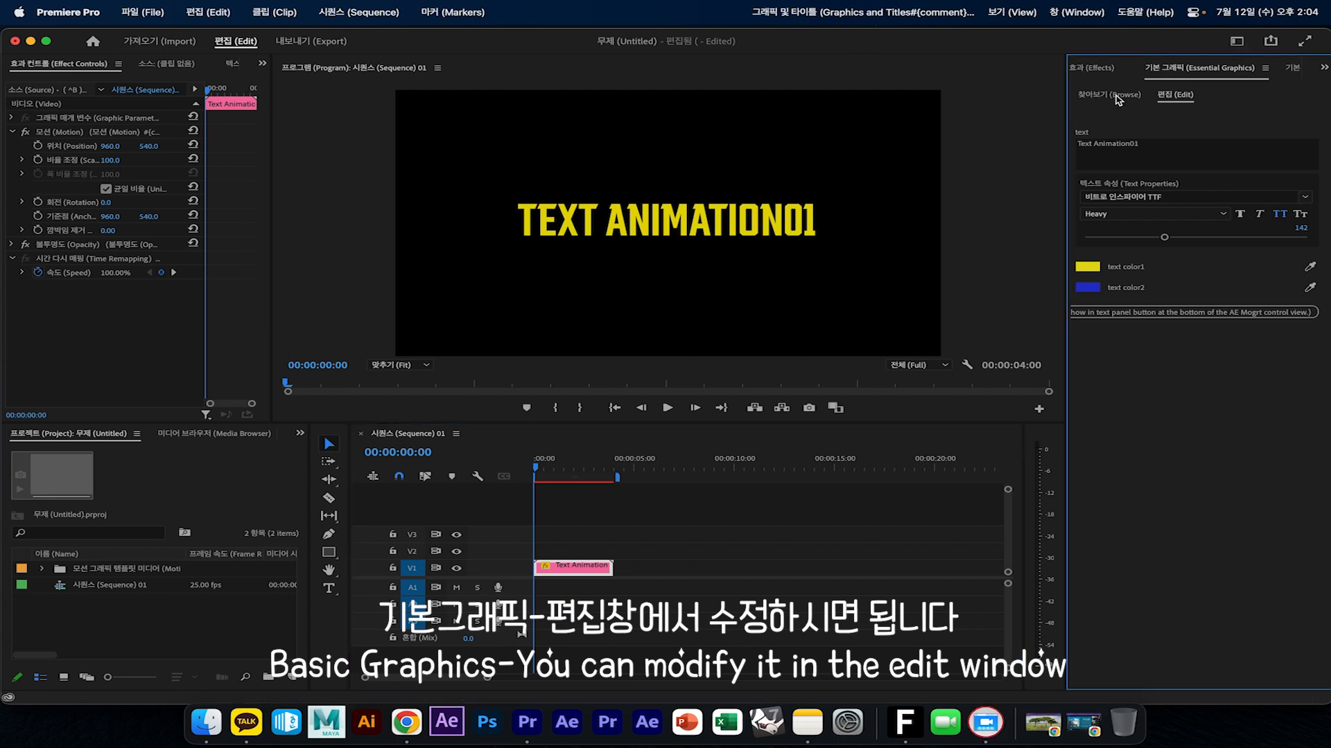
drag(1230, 378, 624, 567)
click(638, 472)
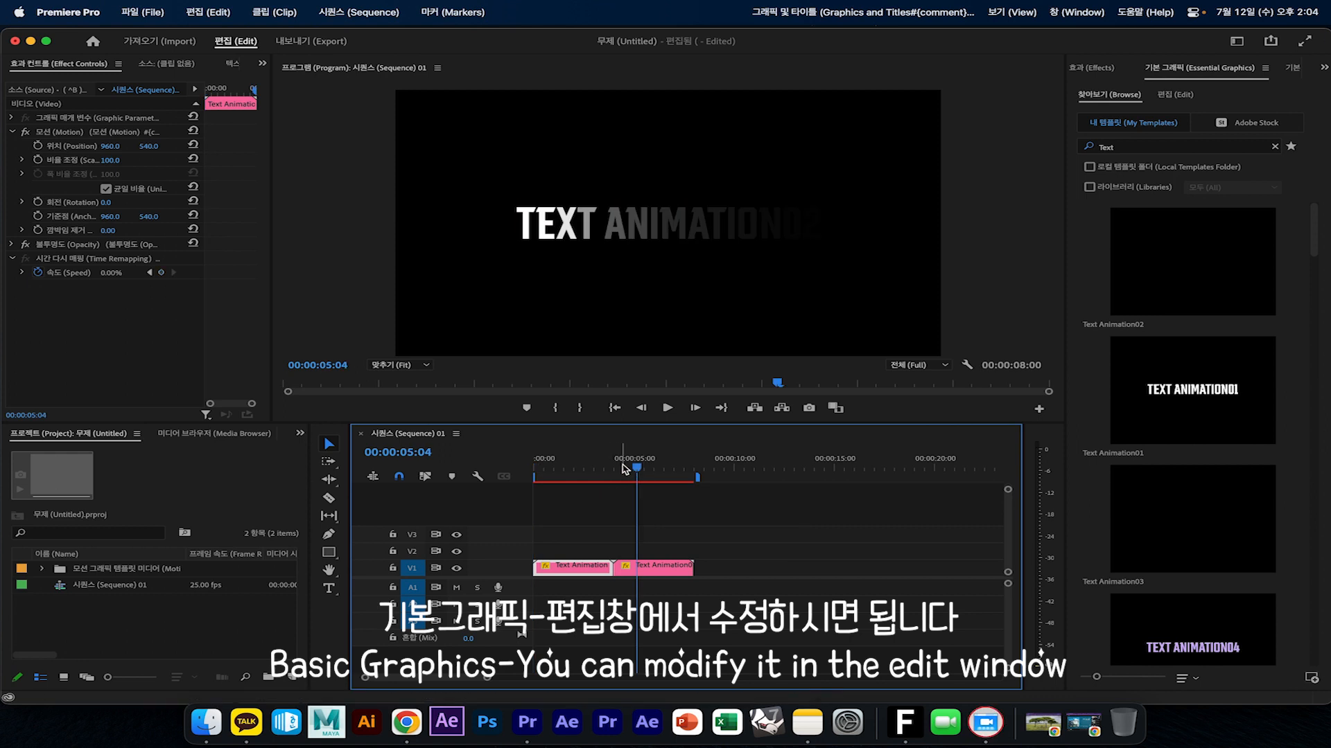
drag(637, 472, 613, 471)
click(656, 568)
key(space)
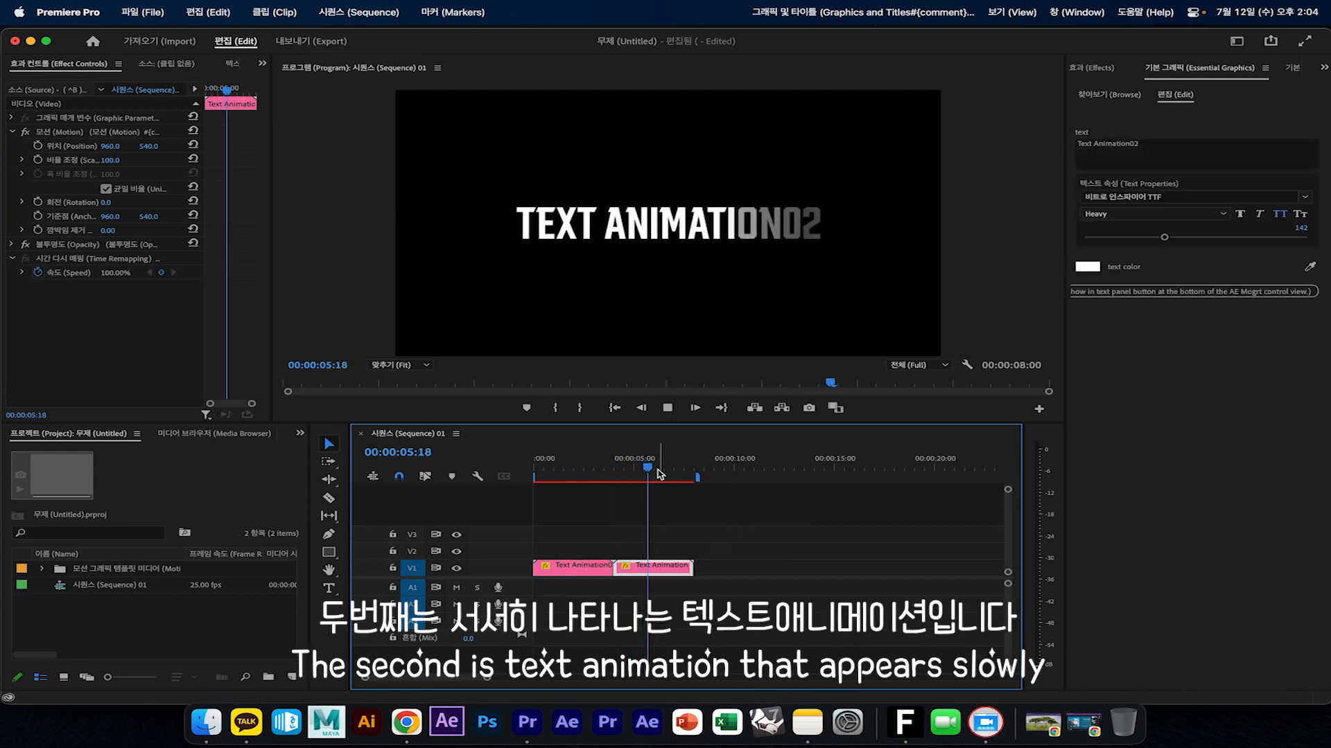
drag(655, 469, 618, 471)
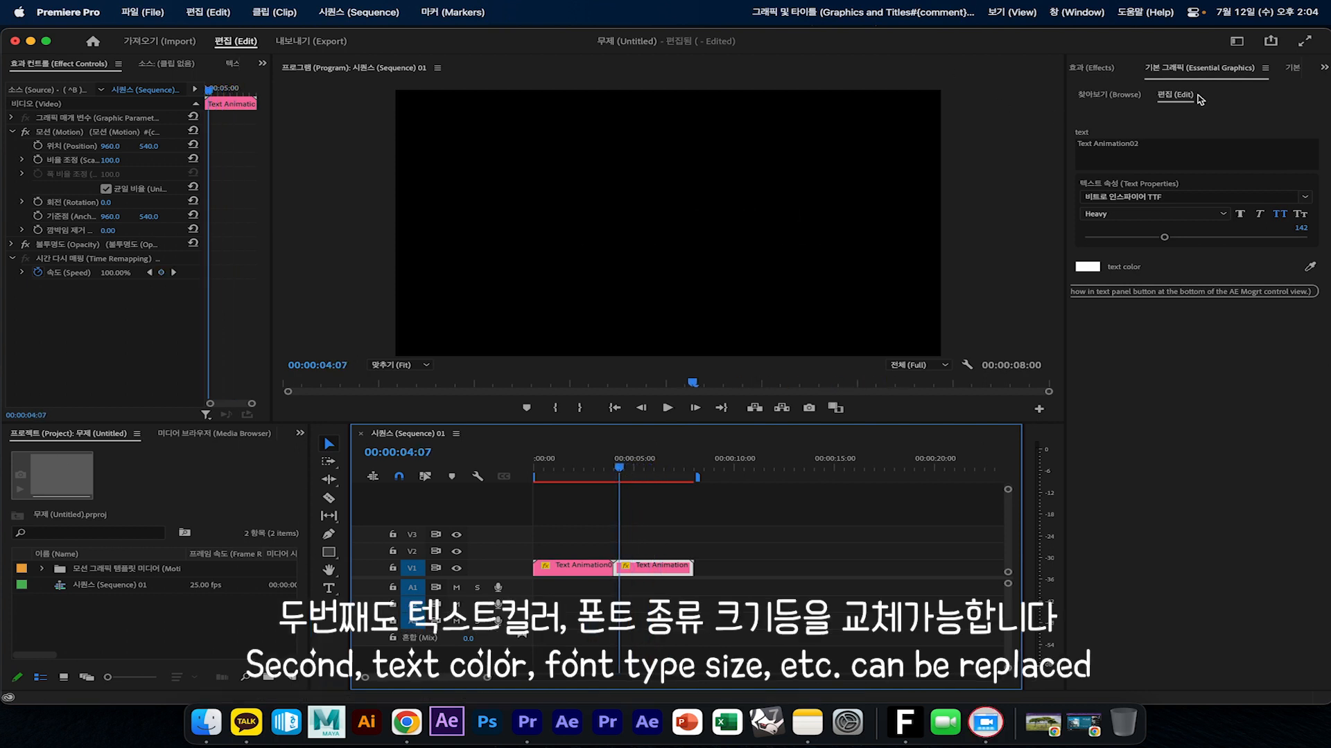
Filter the font list to favorites and set the Text Animation02 font to Sandoll 프레스
click(1182, 72)
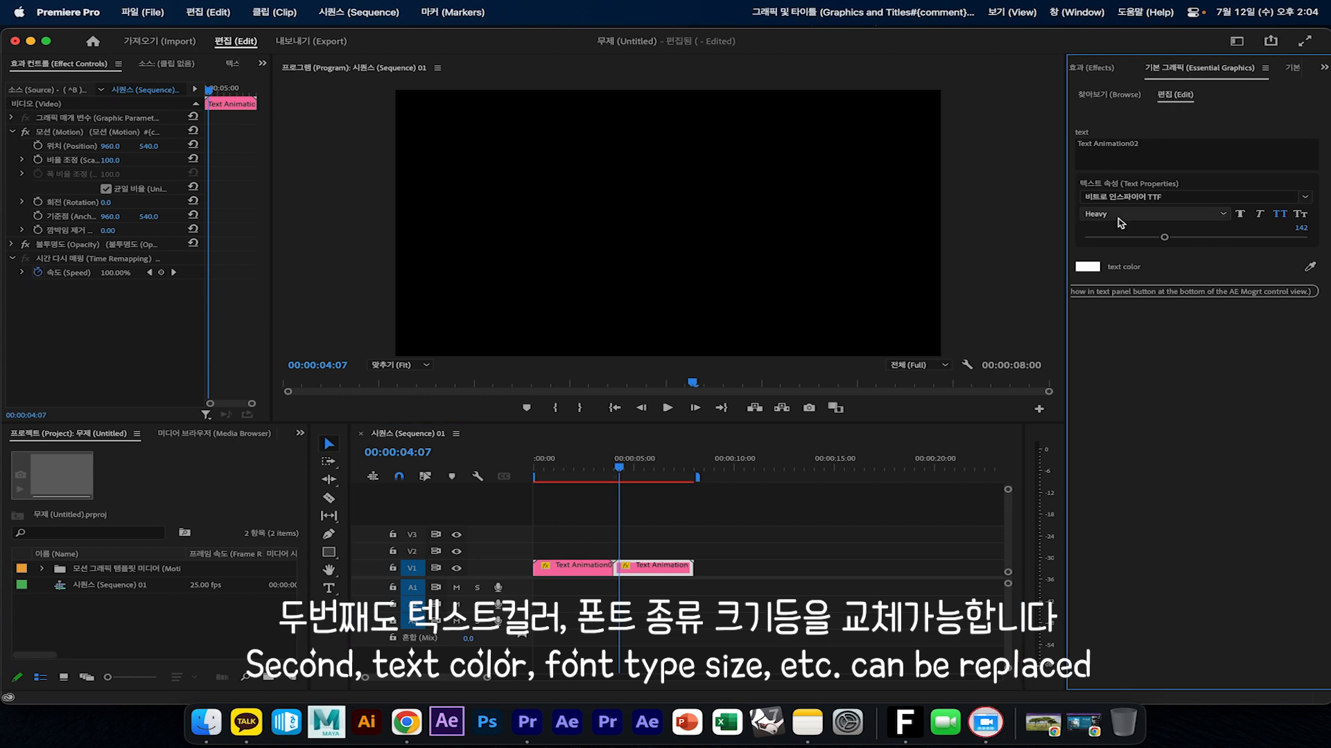
click(1306, 198)
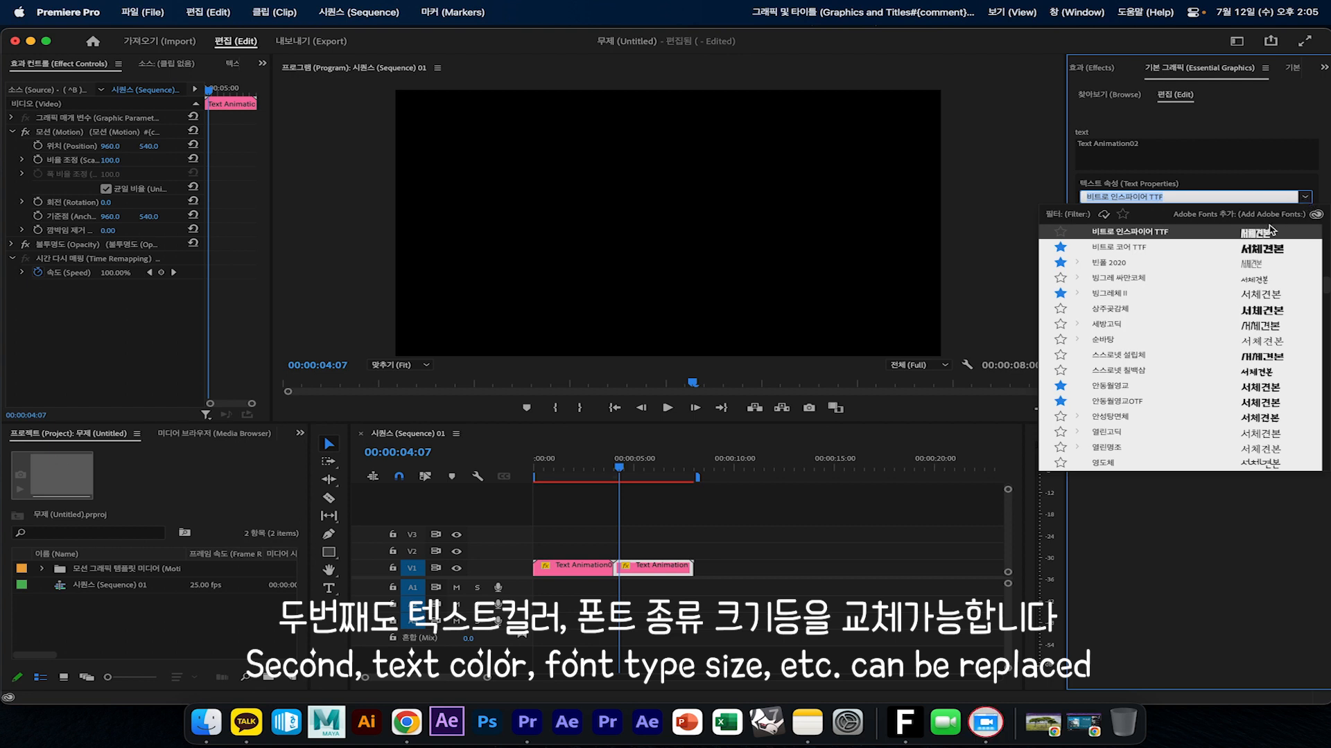
scroll(1218, 396, down, 10)
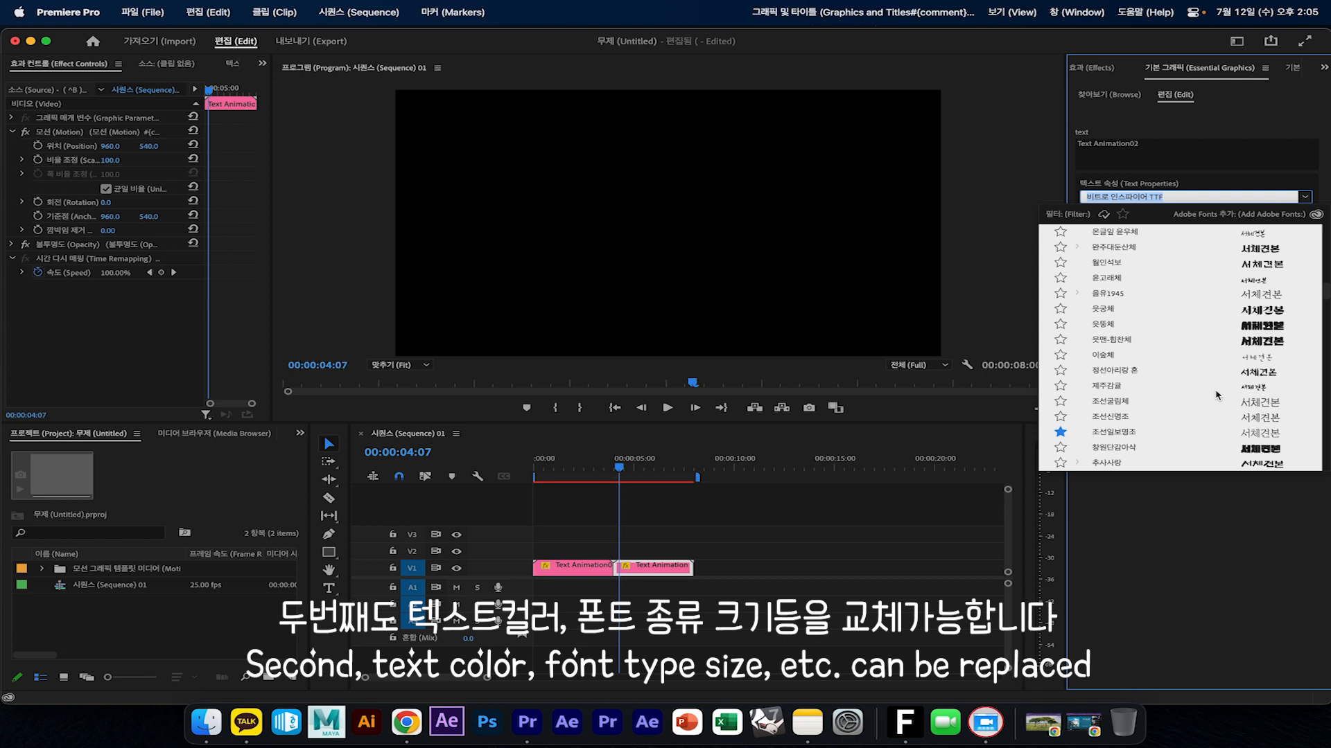
scroll(1218, 396, down, 3)
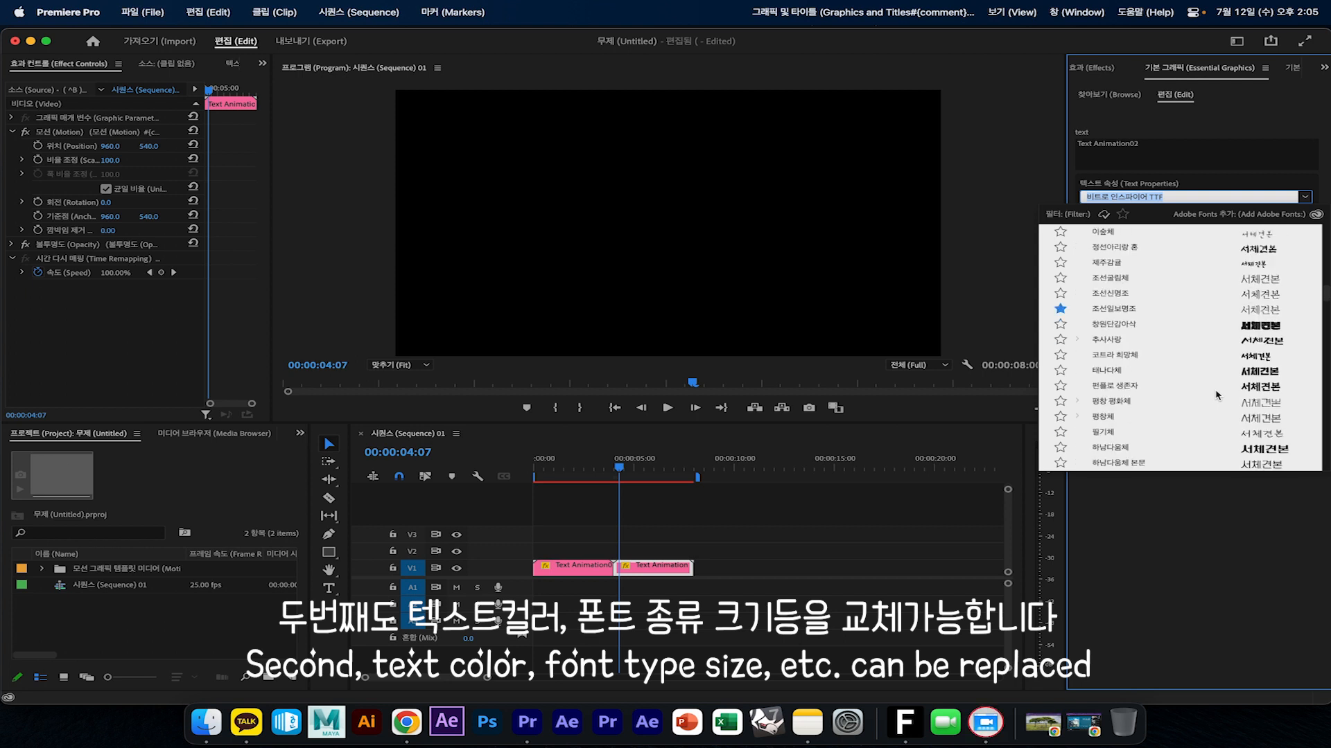
click(1122, 214)
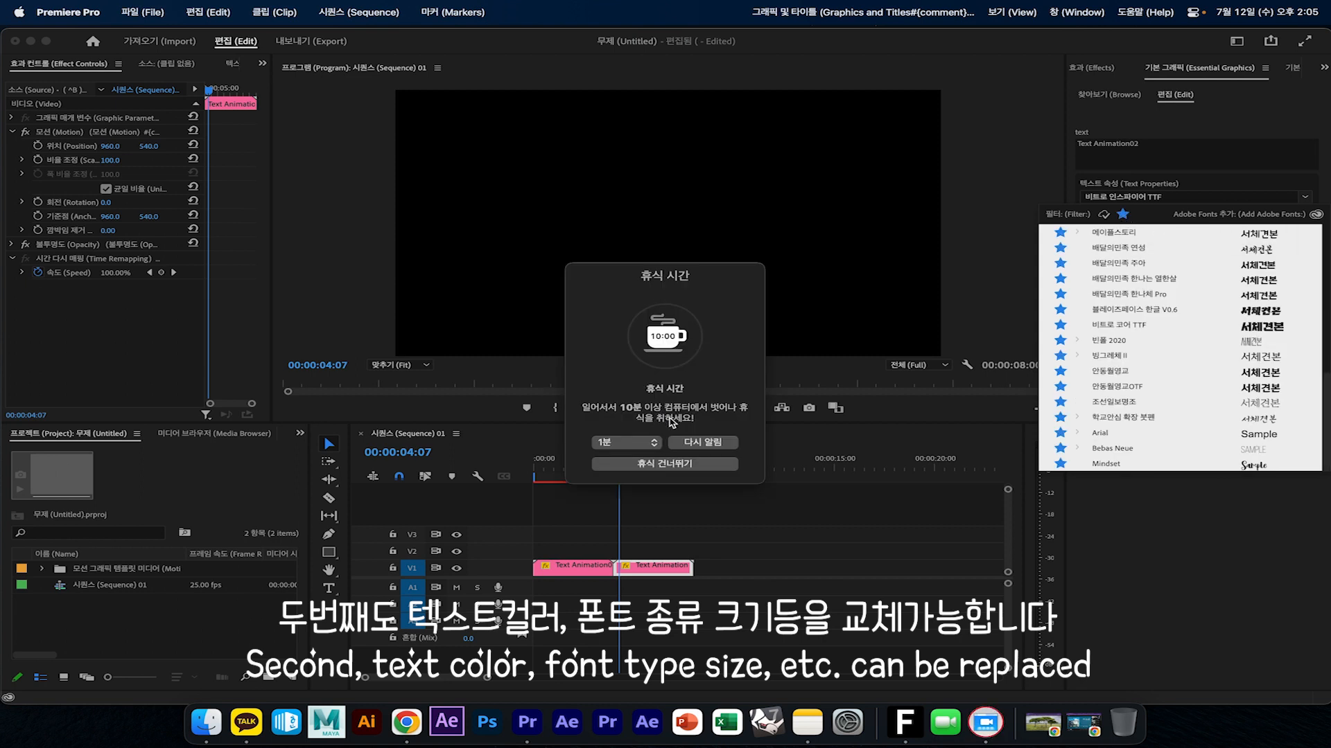
click(683, 466)
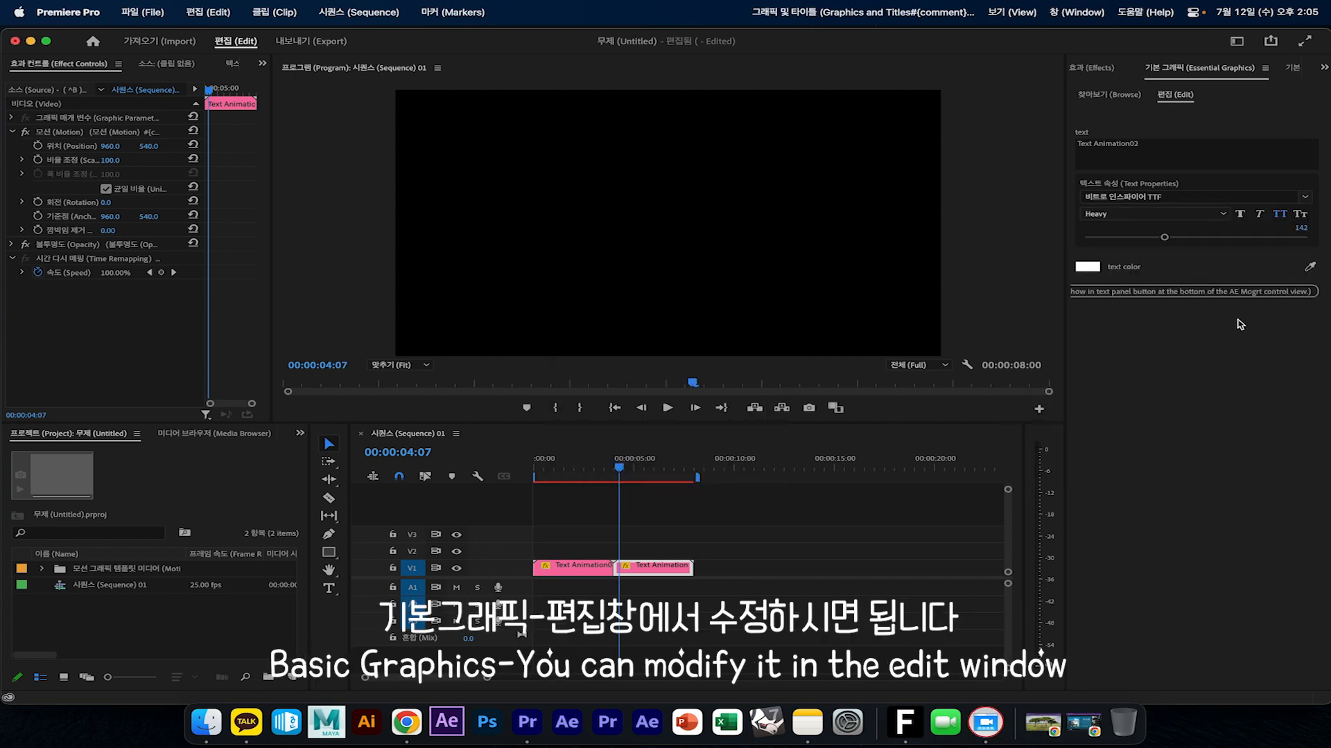
click(1305, 197)
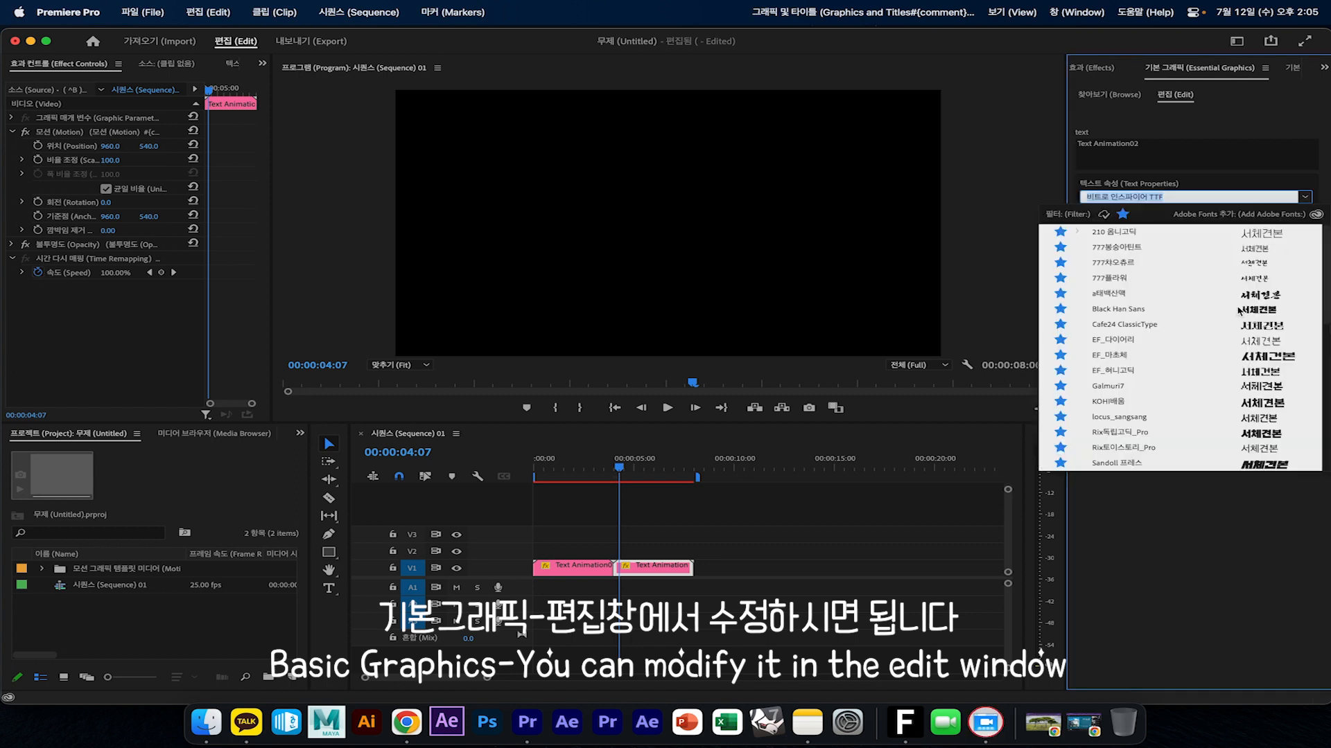
scroll(1239, 310, down, 1)
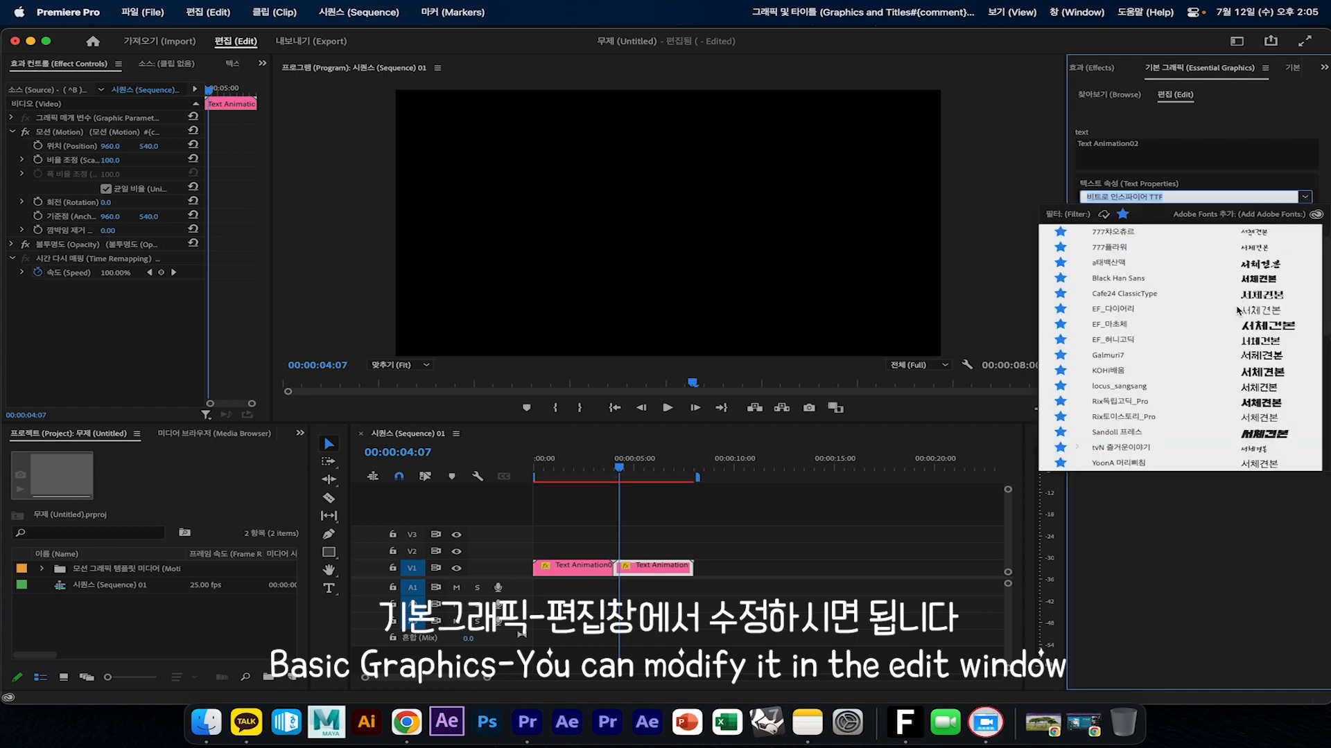
click(1276, 436)
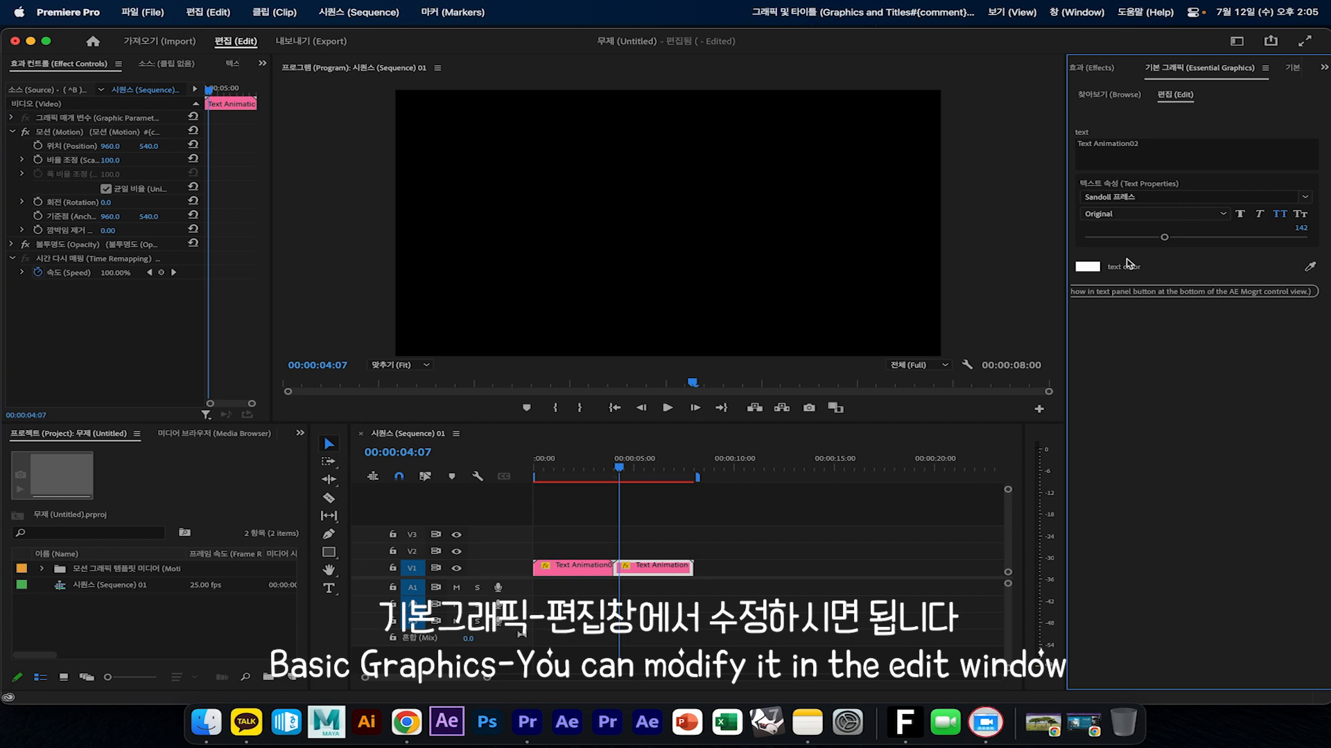
Play the Text Animation02 clip, reduce its font size to 99 and replay it to check the result
key(space)
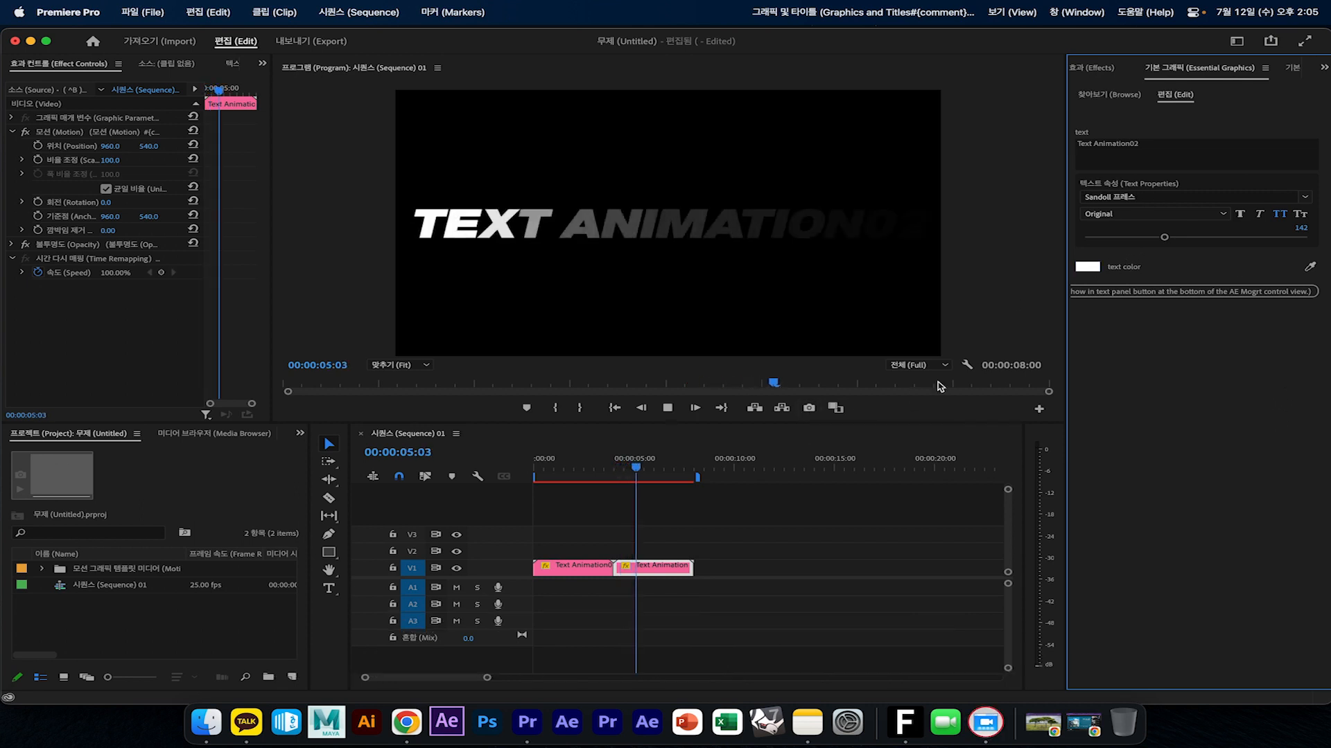
click(668, 470)
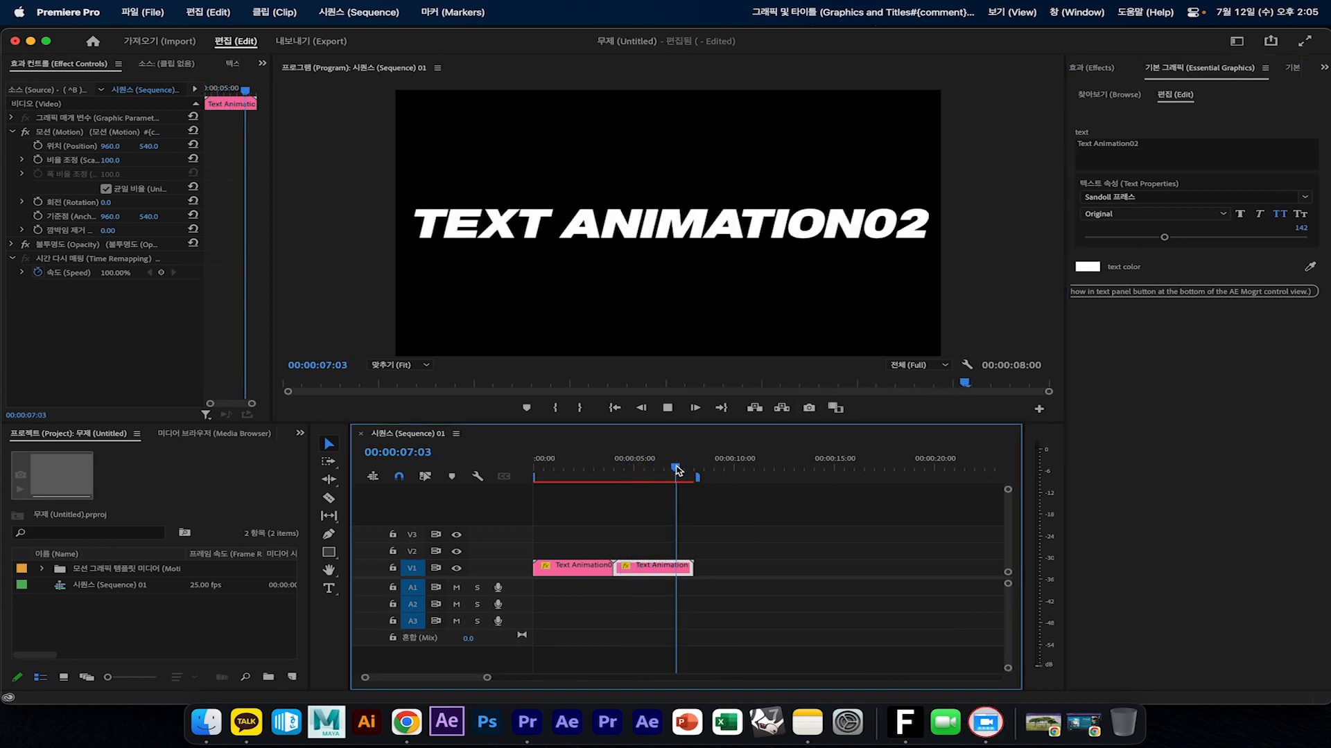
drag(670, 473, 677, 472)
drag(1166, 240, 1139, 239)
click(619, 459)
key(space)
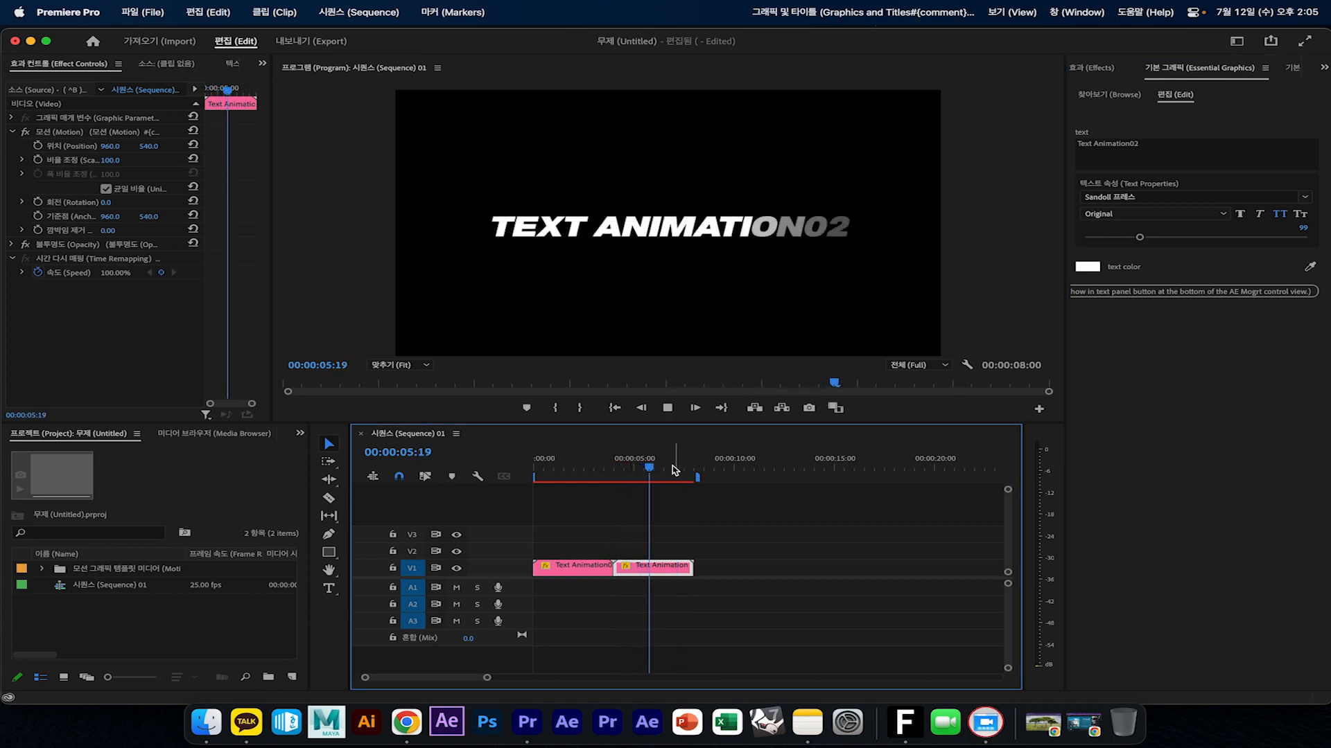
click(660, 471)
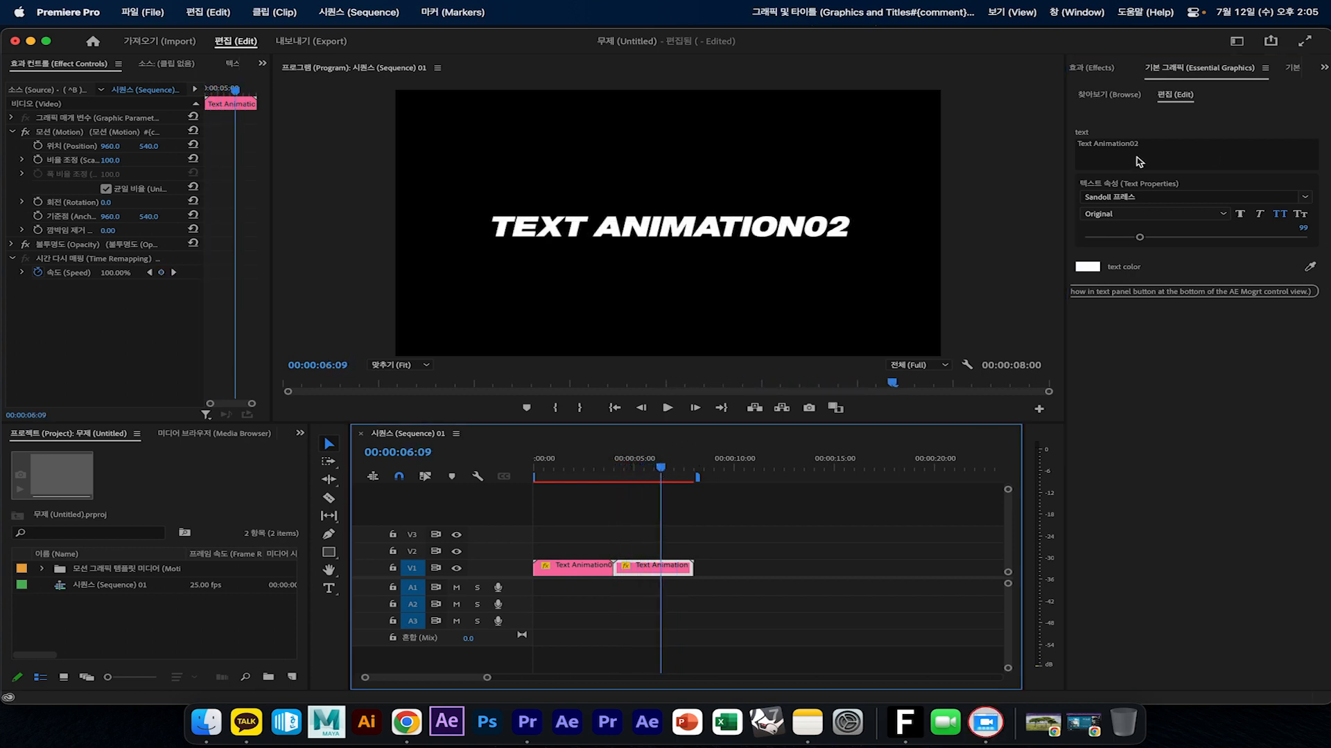
Add the Text Animation03 template to V1 after the second clip at 00:00:08:00 and start playback
click(1115, 100)
click(695, 469)
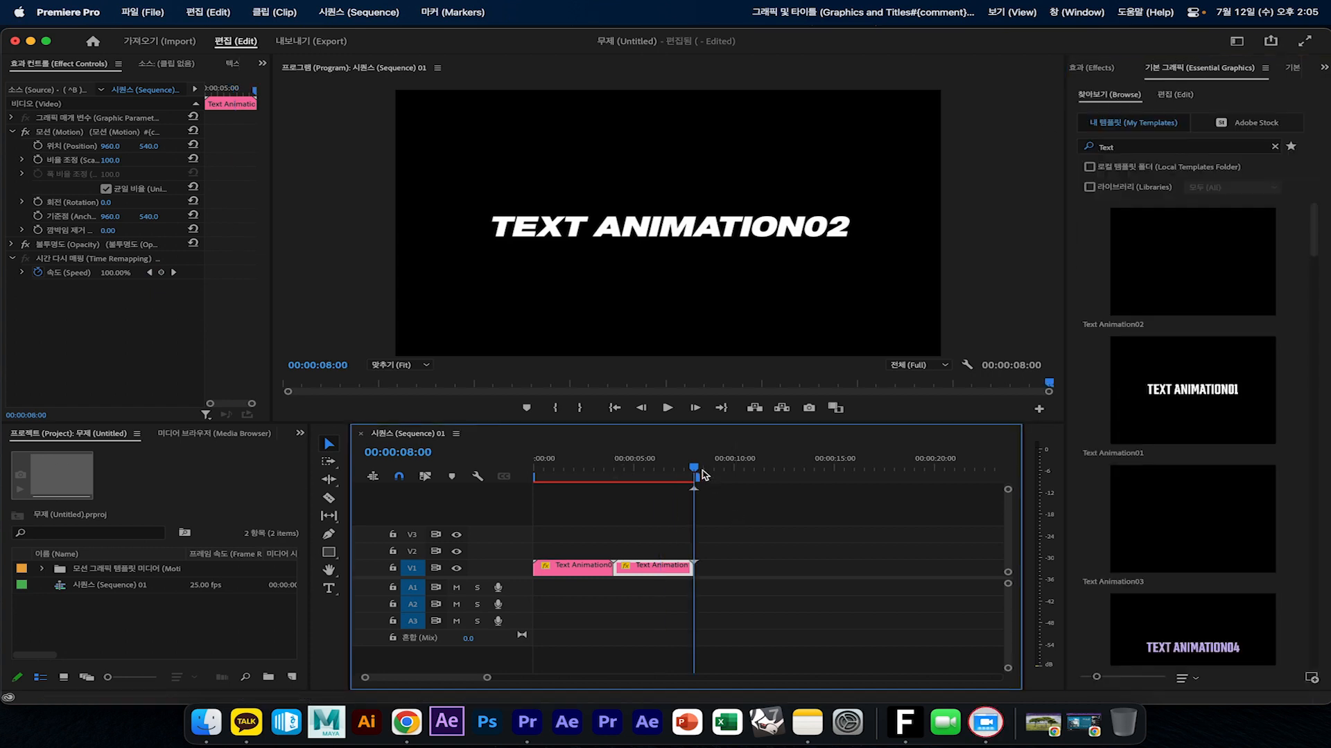
click(754, 561)
drag(1192, 520, 697, 579)
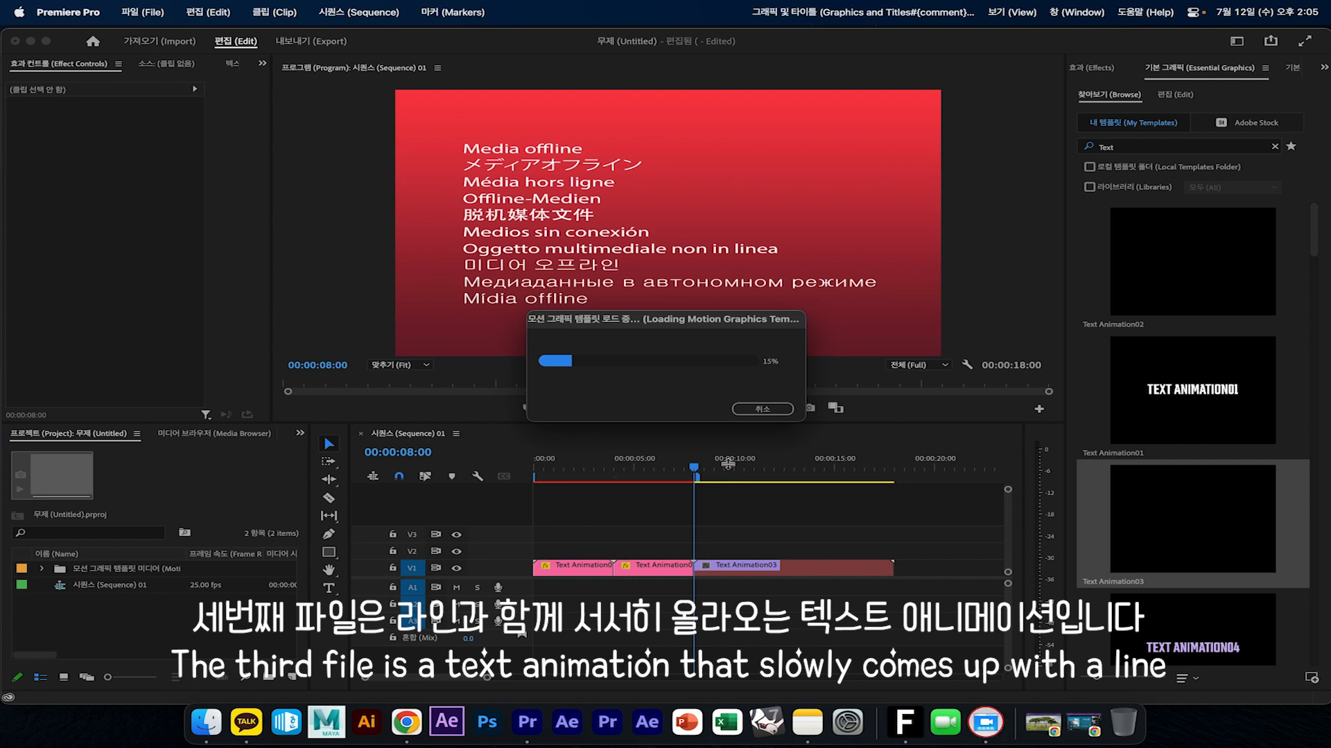
click(657, 409)
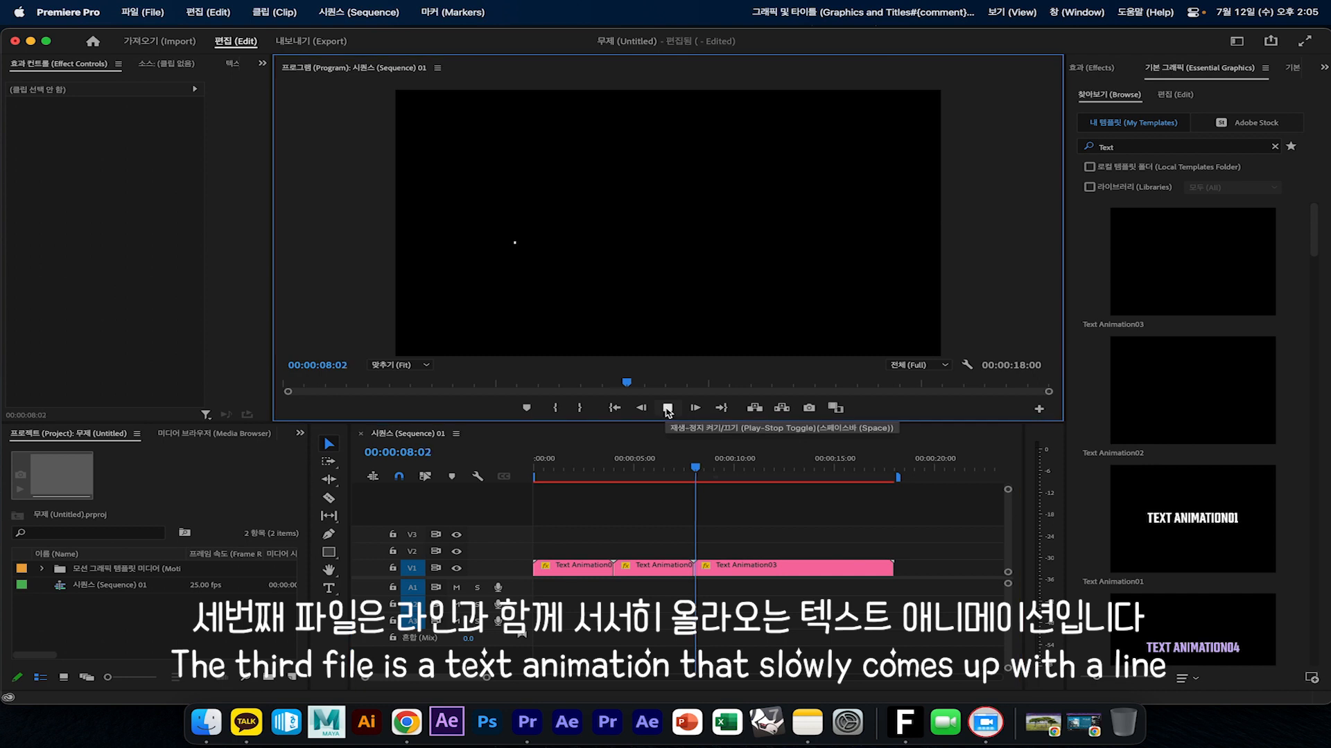
Cut the Text Animation03 clip at 00:00:12:04 and delete the part after the cut
click(826, 468)
drag(788, 464, 777, 464)
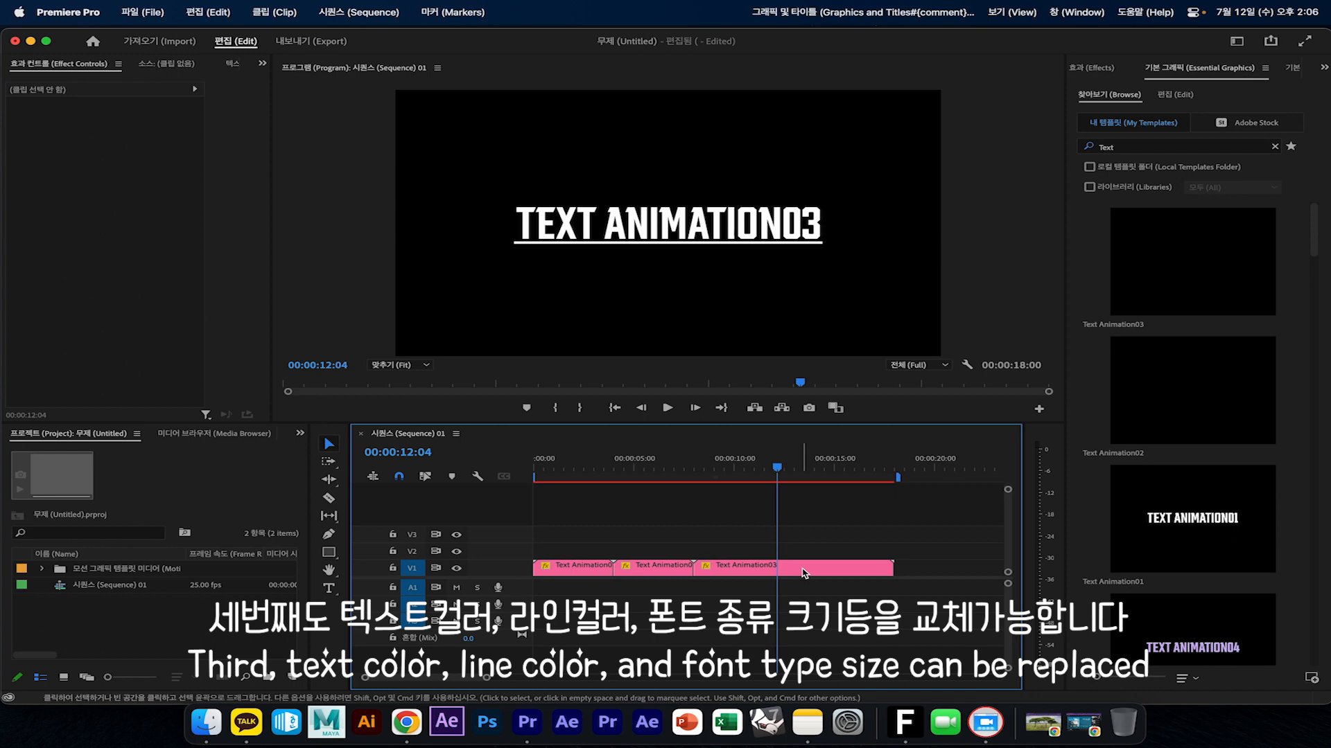
click(804, 572)
key(super+k)
click(804, 572)
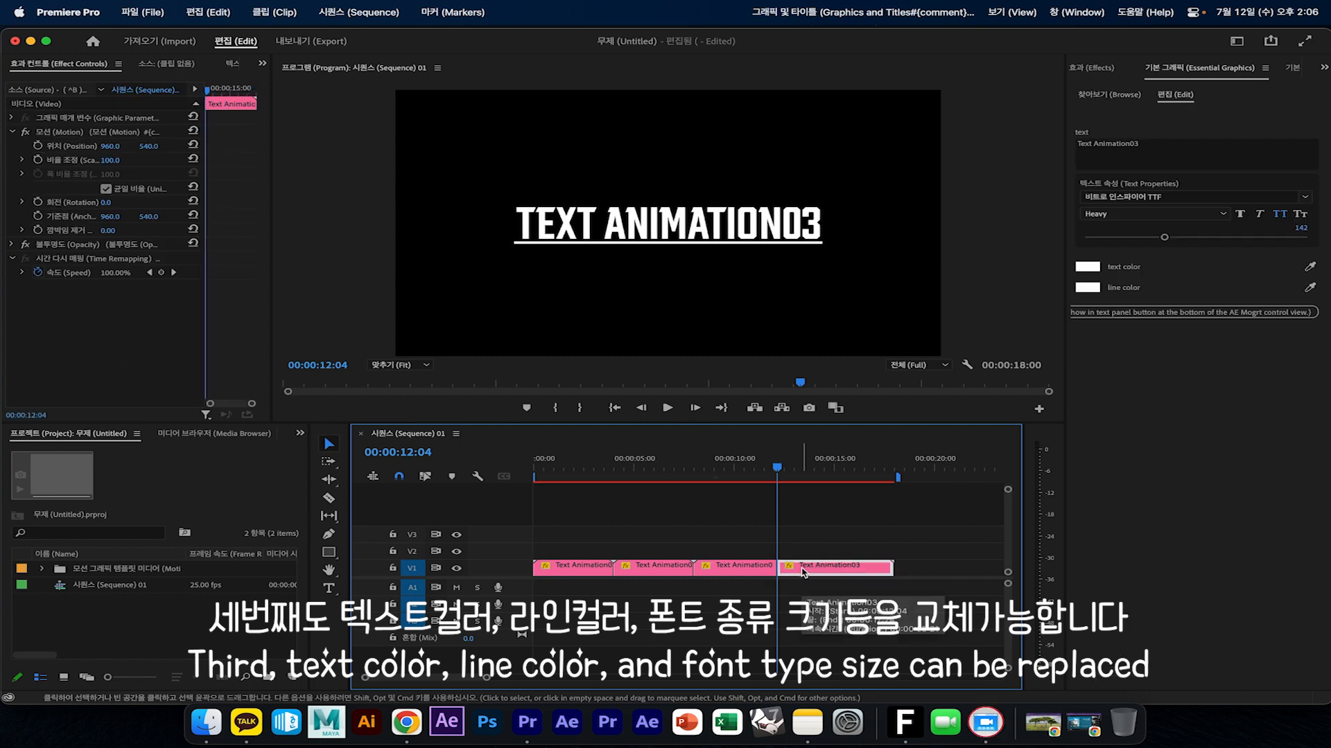
key(Delete)
Play back the shortened Text Animation03 clip, select it and place the playhead at 00:00:10:09
click(708, 471)
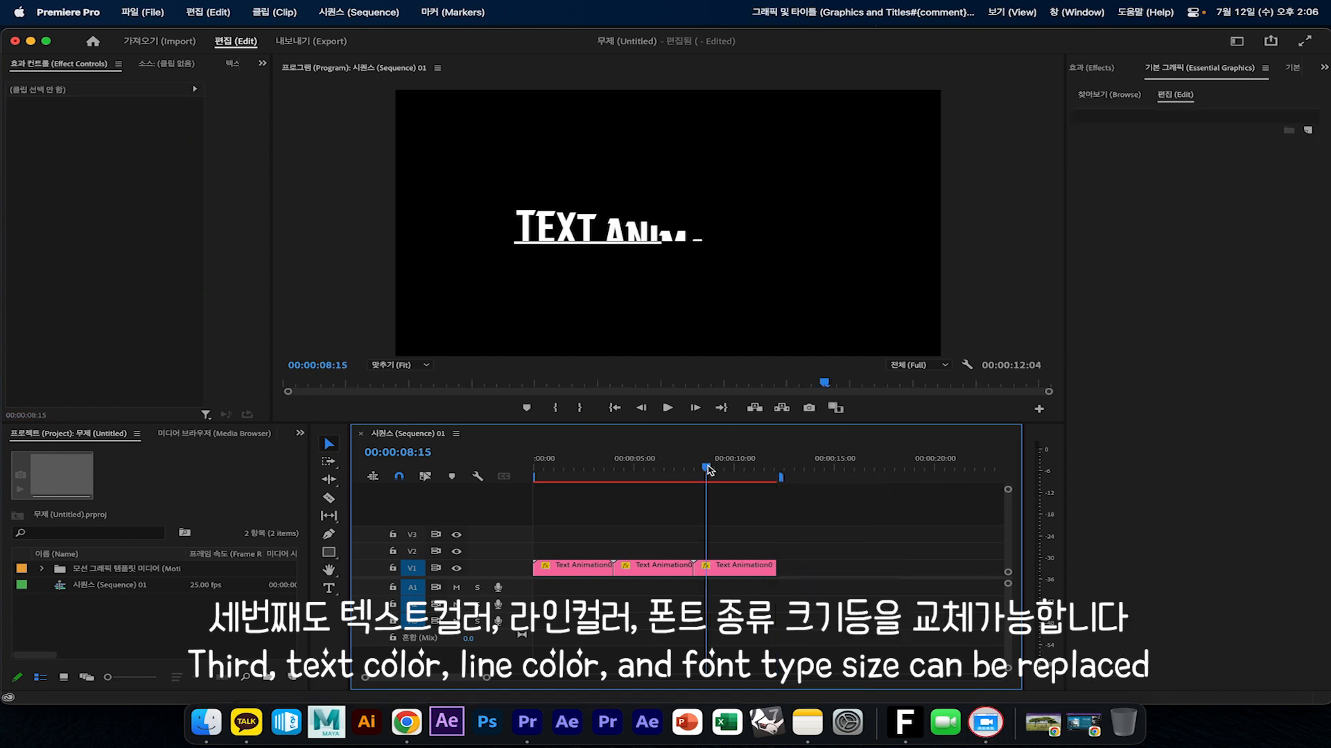
key(space)
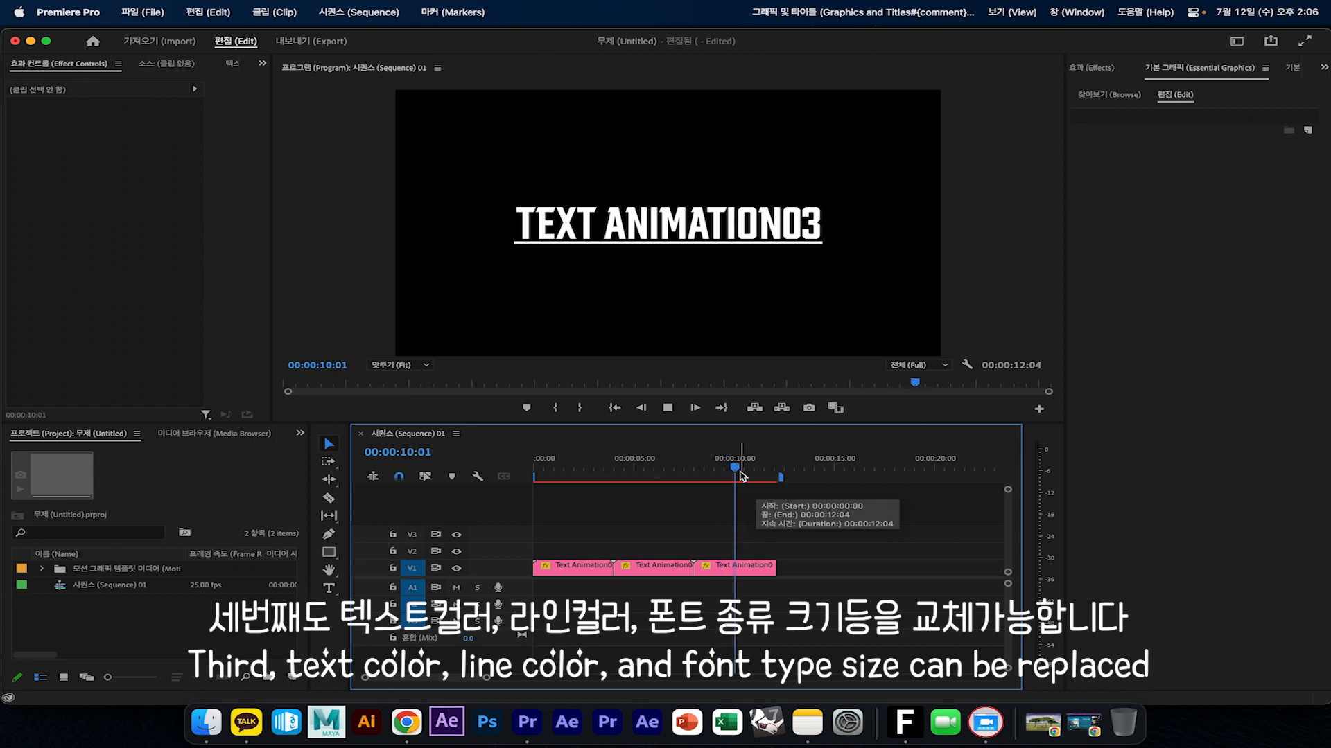
click(747, 565)
click(743, 470)
drag(743, 472, 741, 472)
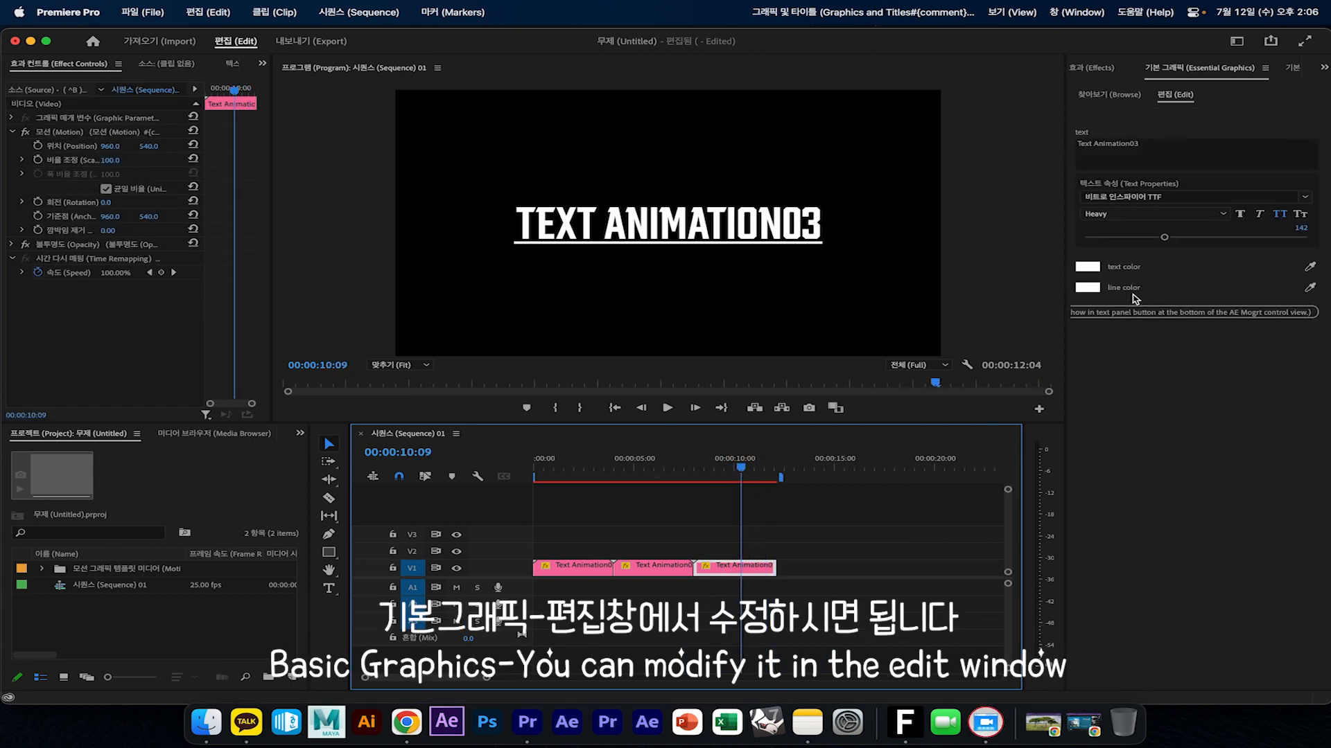
Set the line color of the Text Animation03 clip to a bright pink
click(1086, 287)
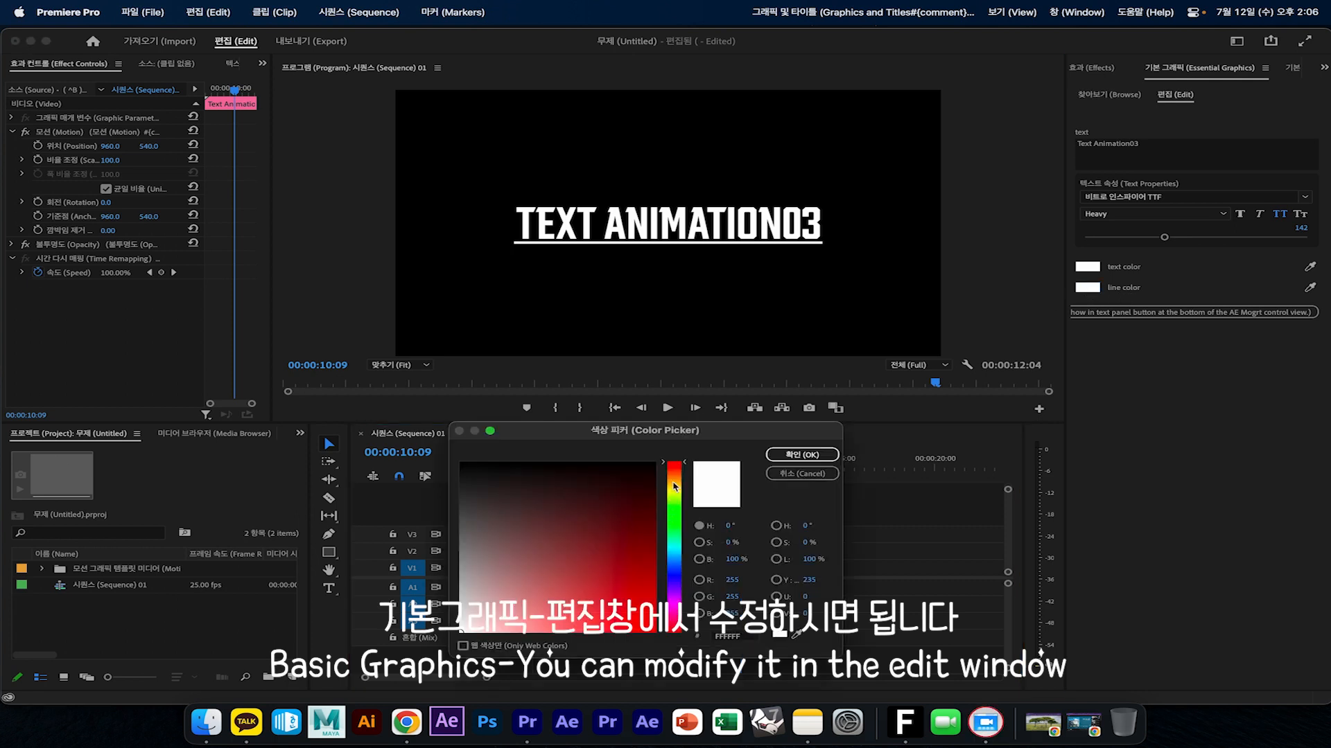
click(589, 594)
click(622, 604)
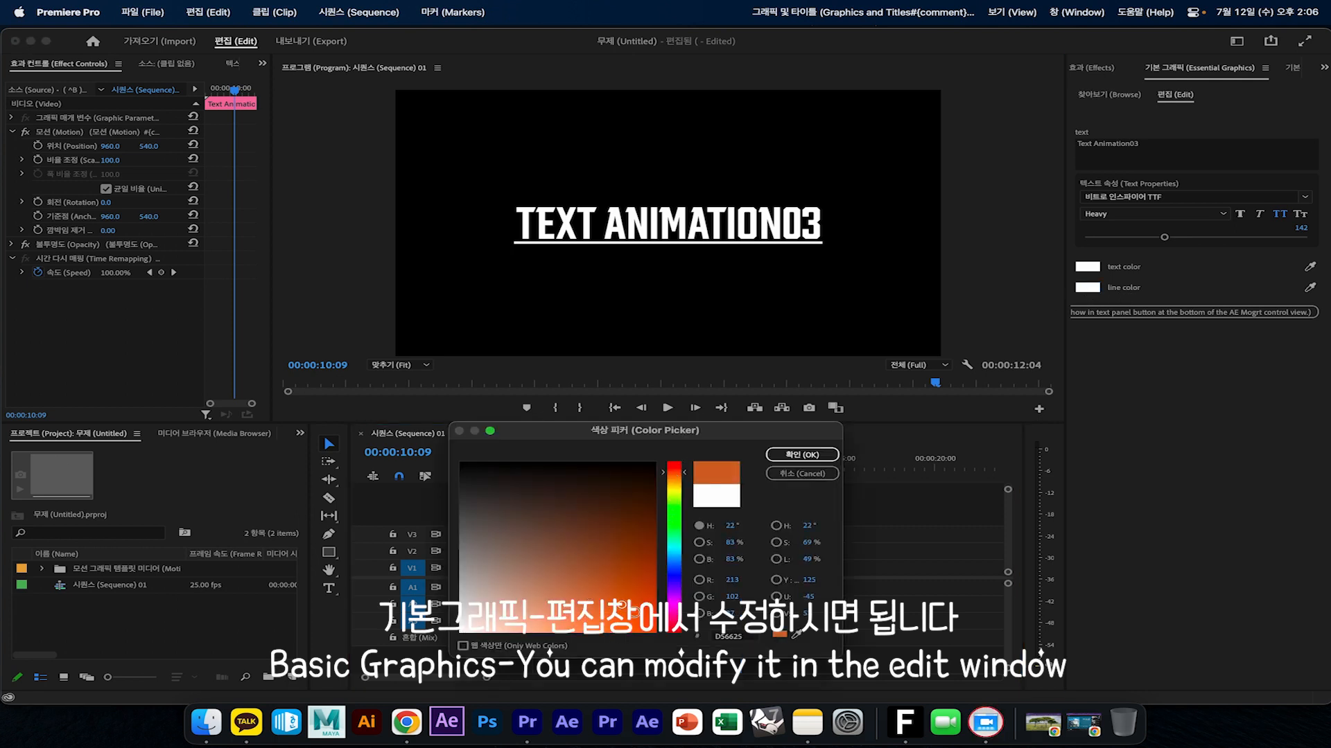
click(674, 616)
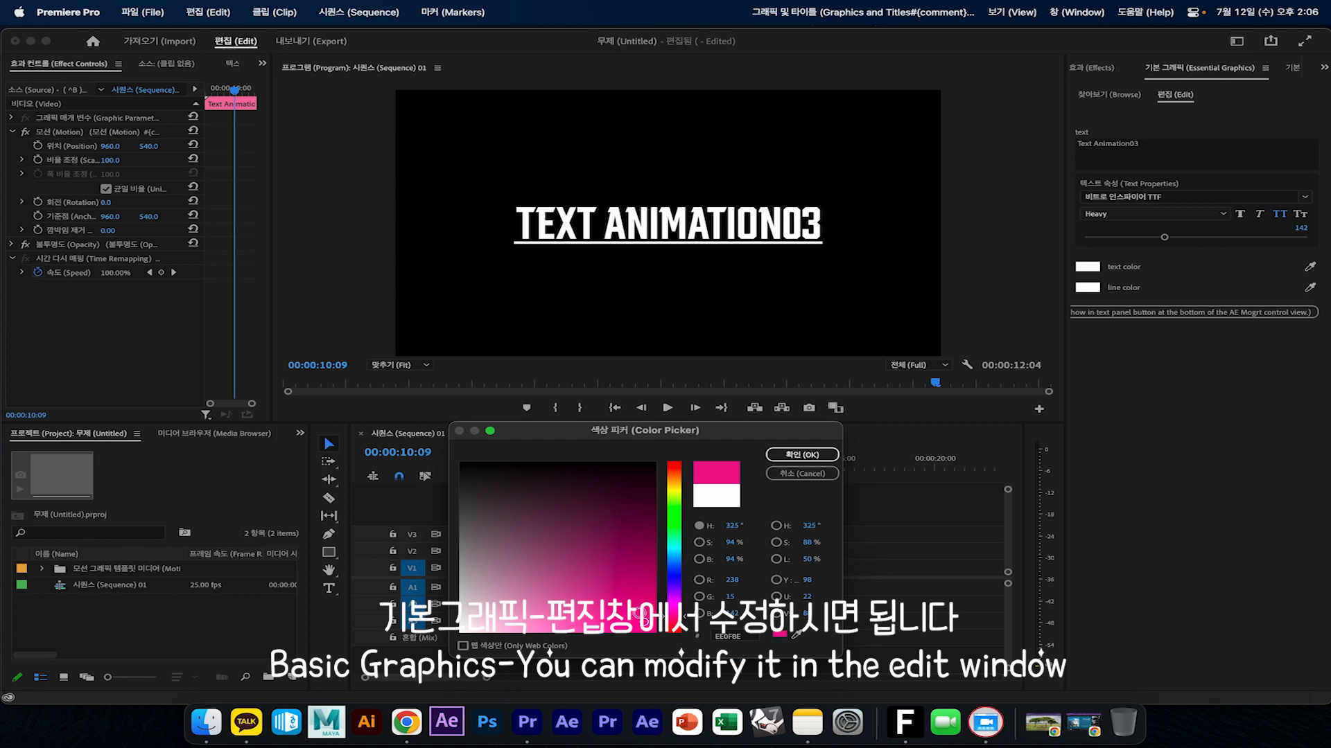
click(802, 455)
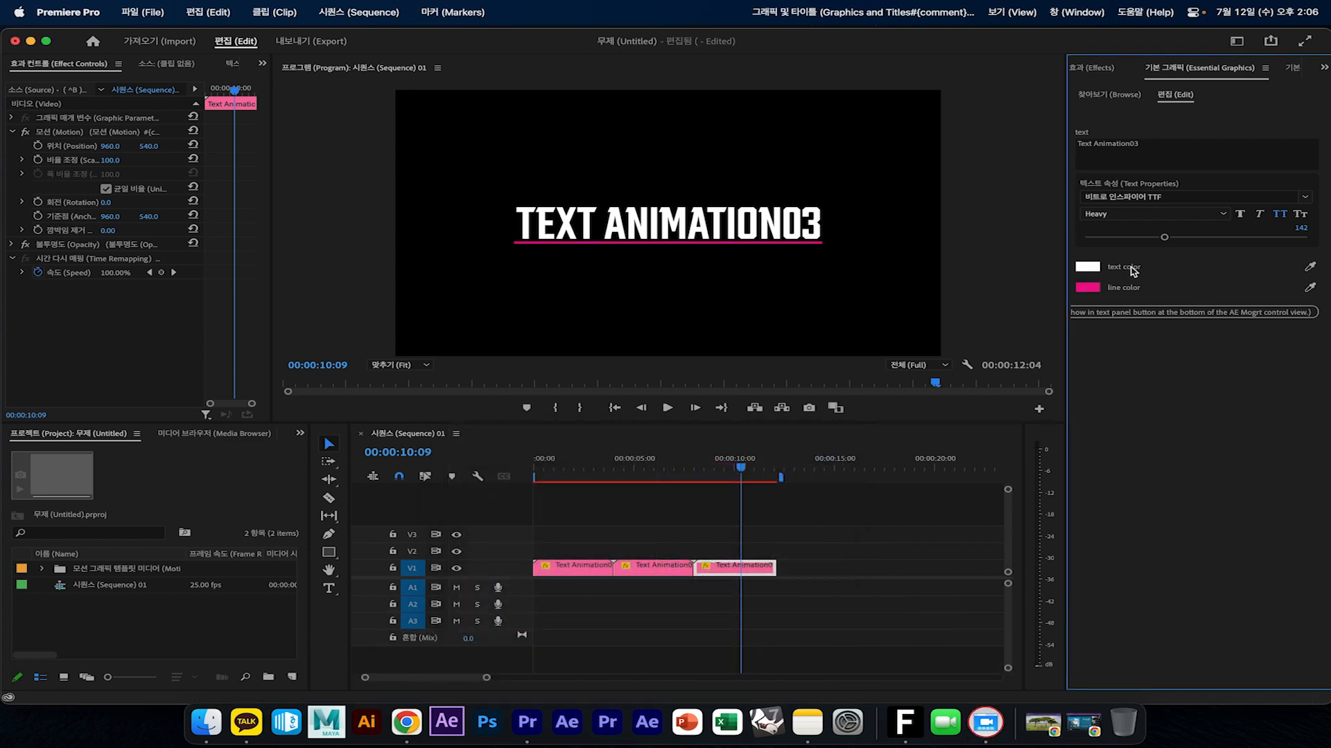
Sample the pink line color with the eyedropper for the Text Animation03 text color and replay the clip
click(1311, 268)
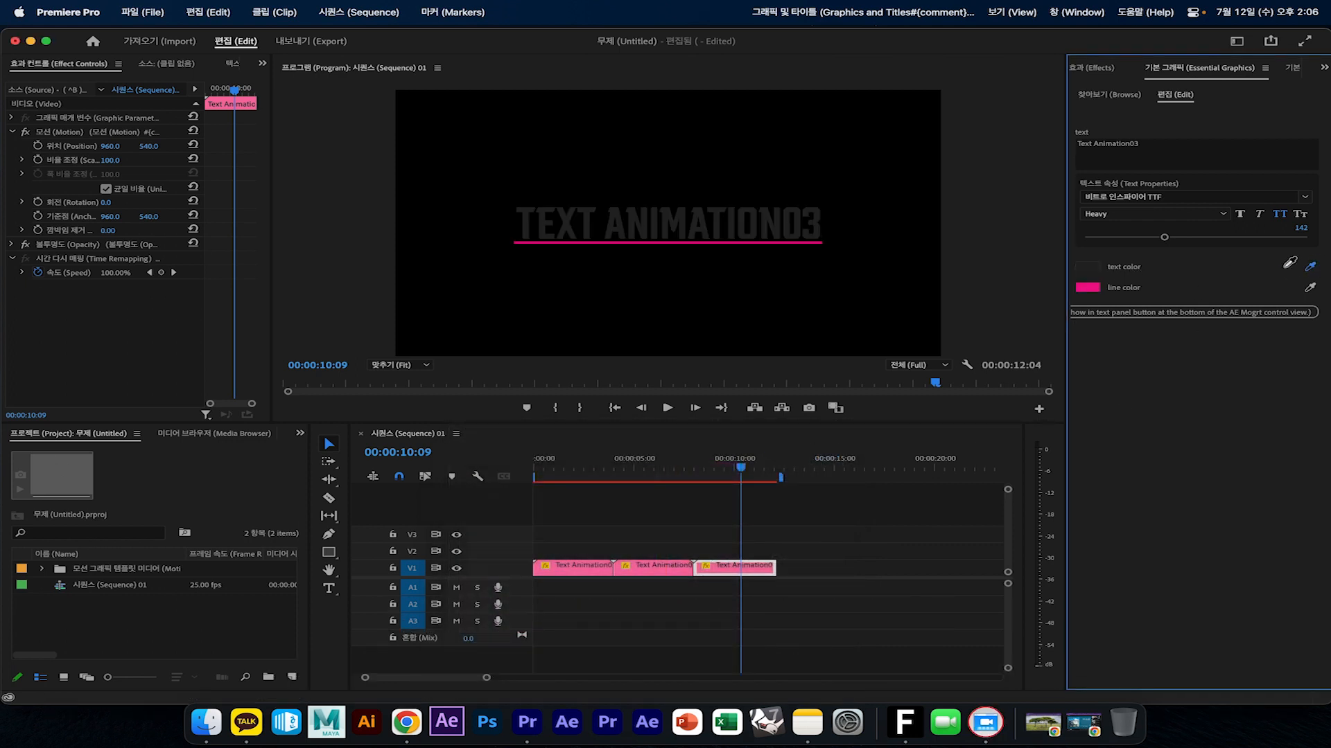
click(1095, 287)
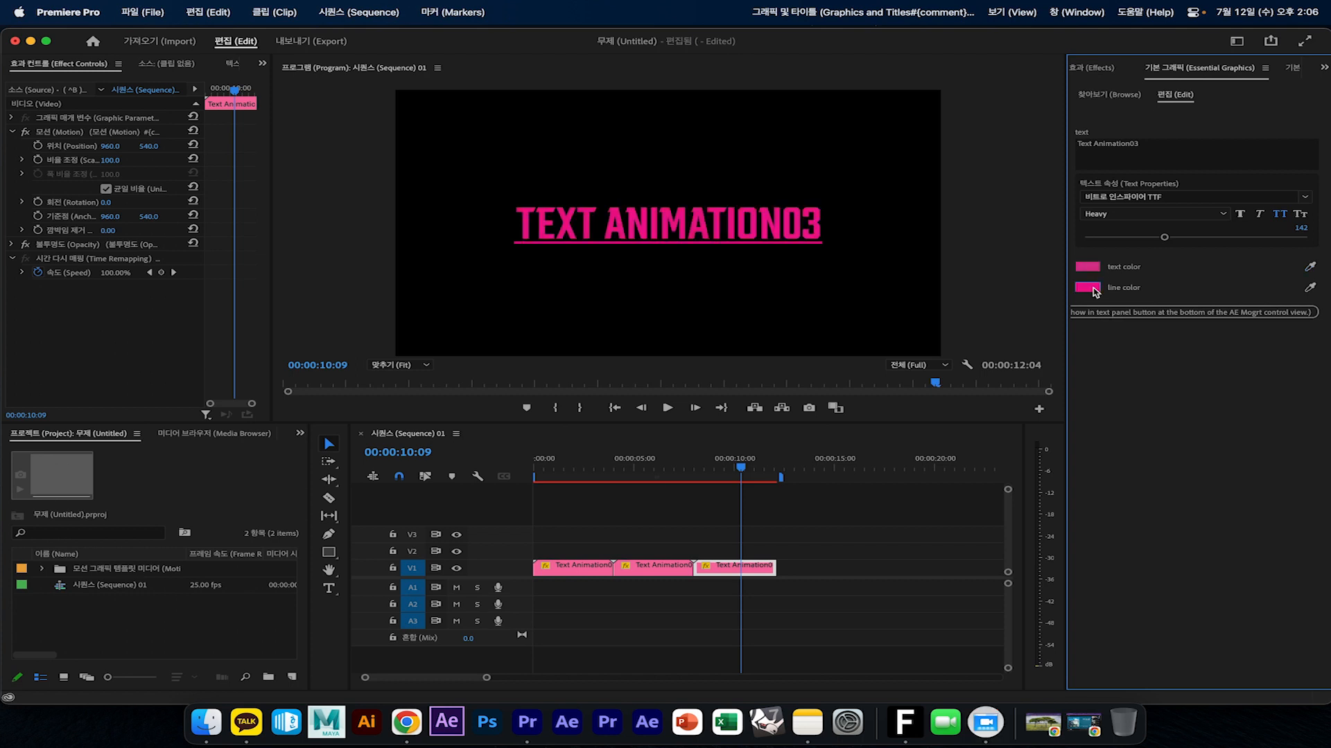
click(704, 463)
key(space)
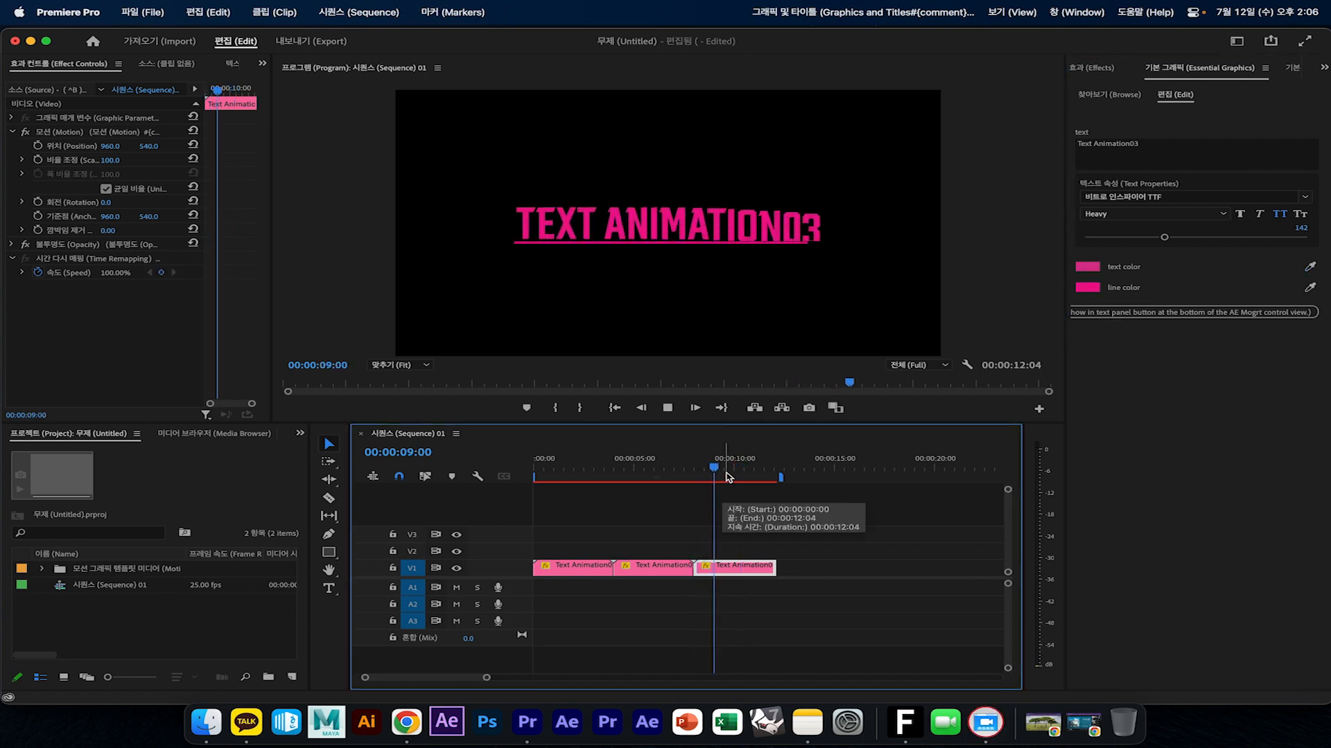
click(726, 473)
Add the Text Animation04 template to V1 after the third clip at 00:00:12:04 and play it back
click(777, 473)
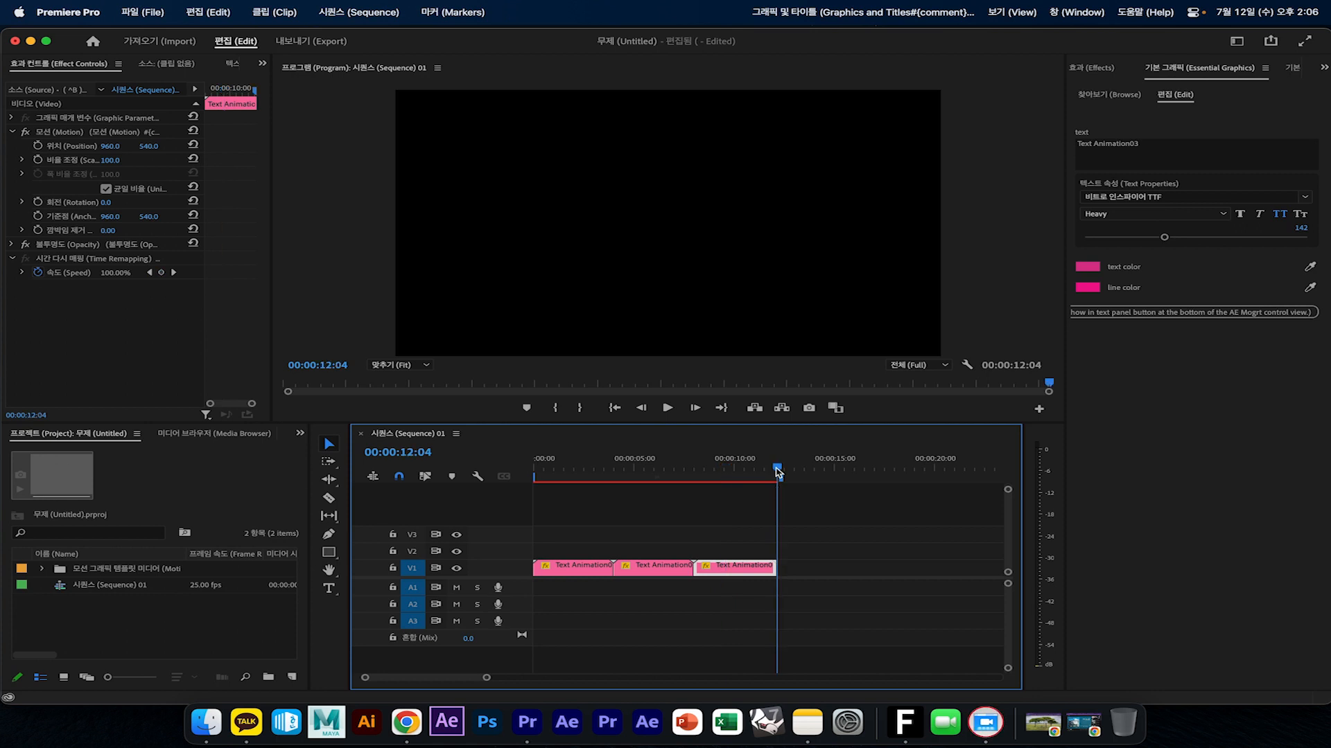
click(1106, 94)
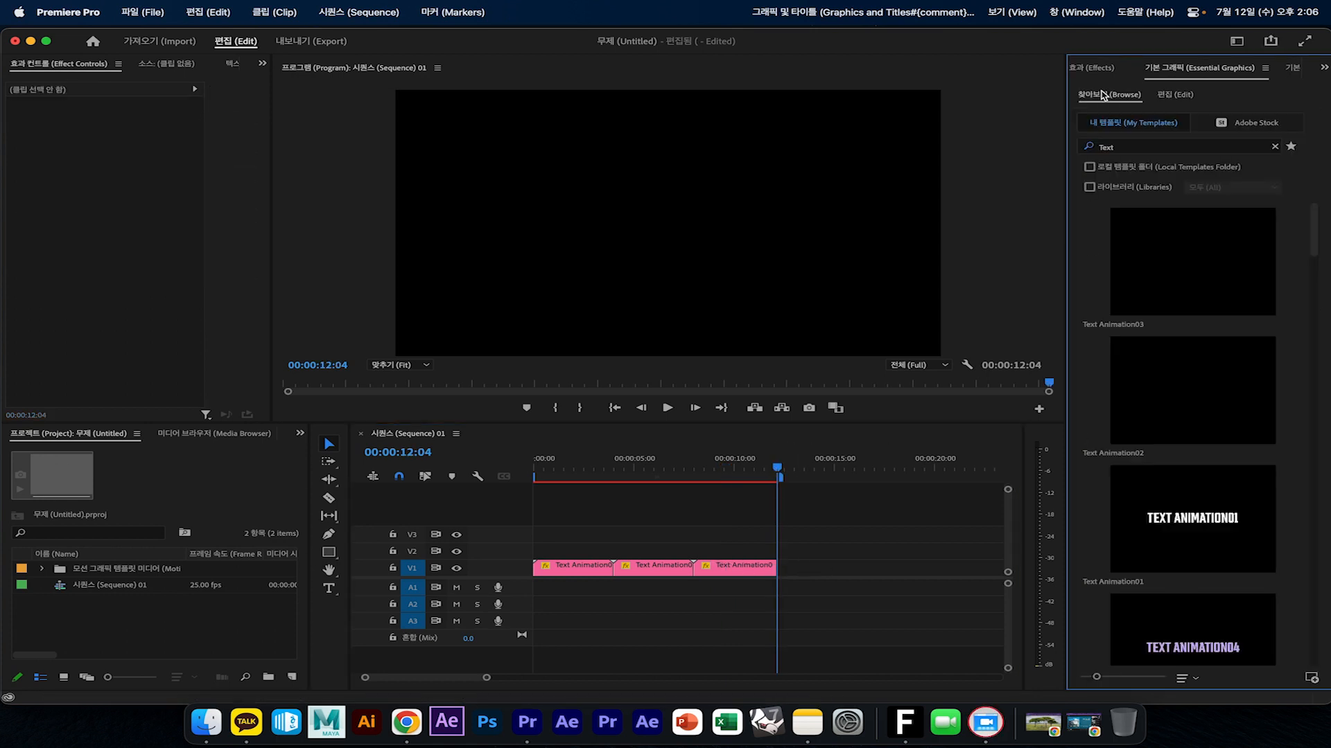
drag(1203, 608, 786, 569)
key(space)
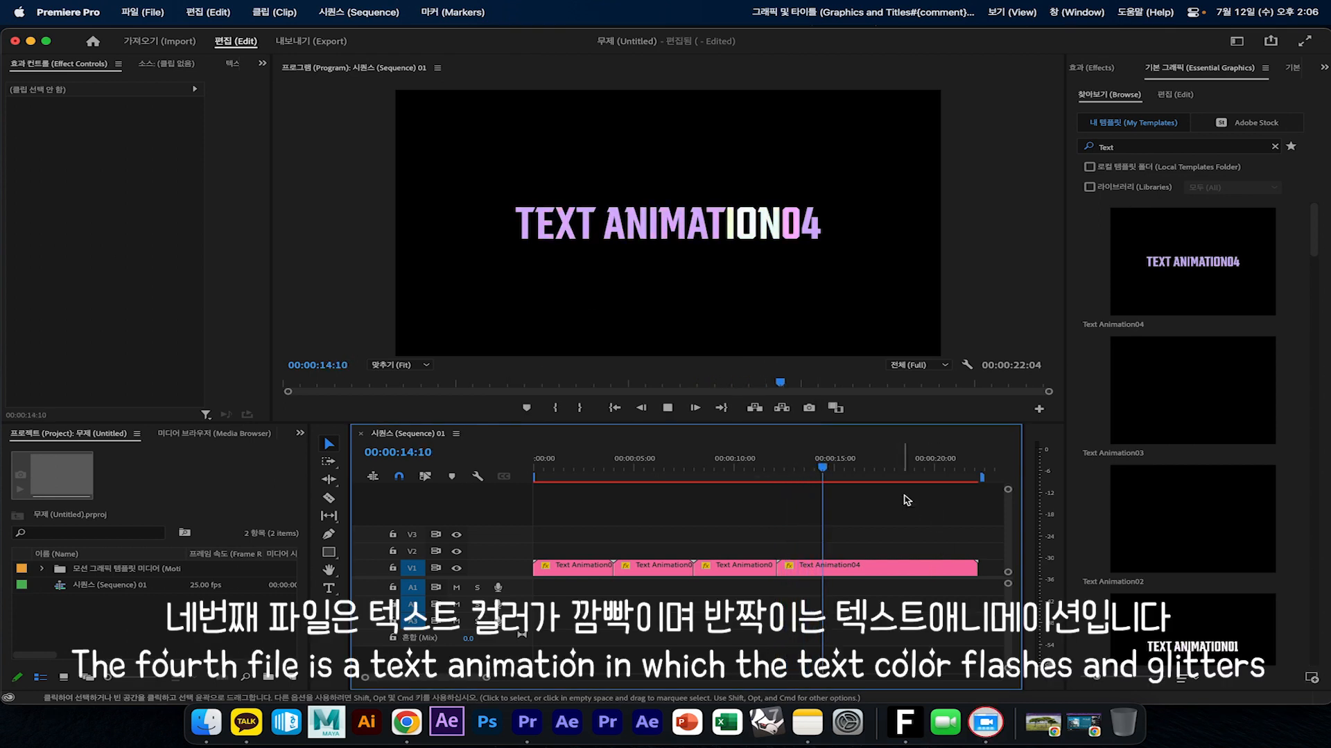
key(space)
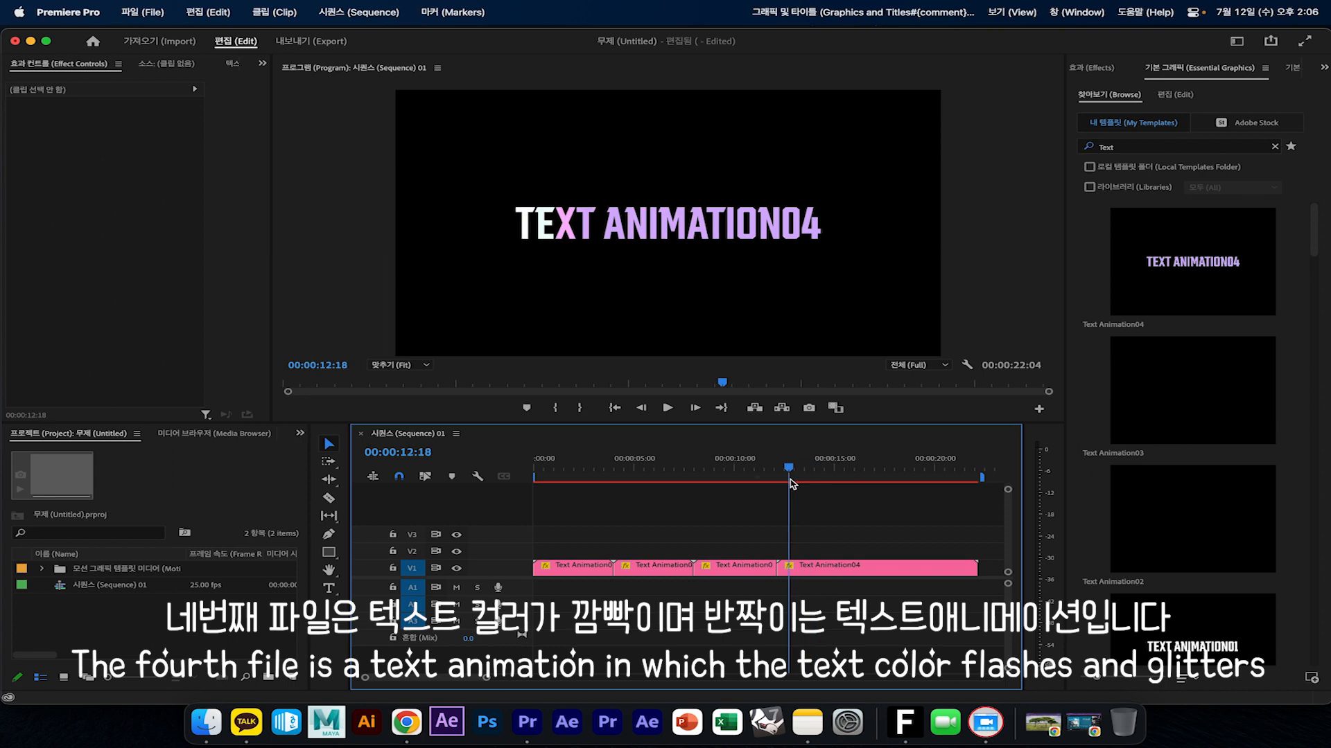
Select the Text Animation04 clip and set its text color1 to a dark red
click(800, 567)
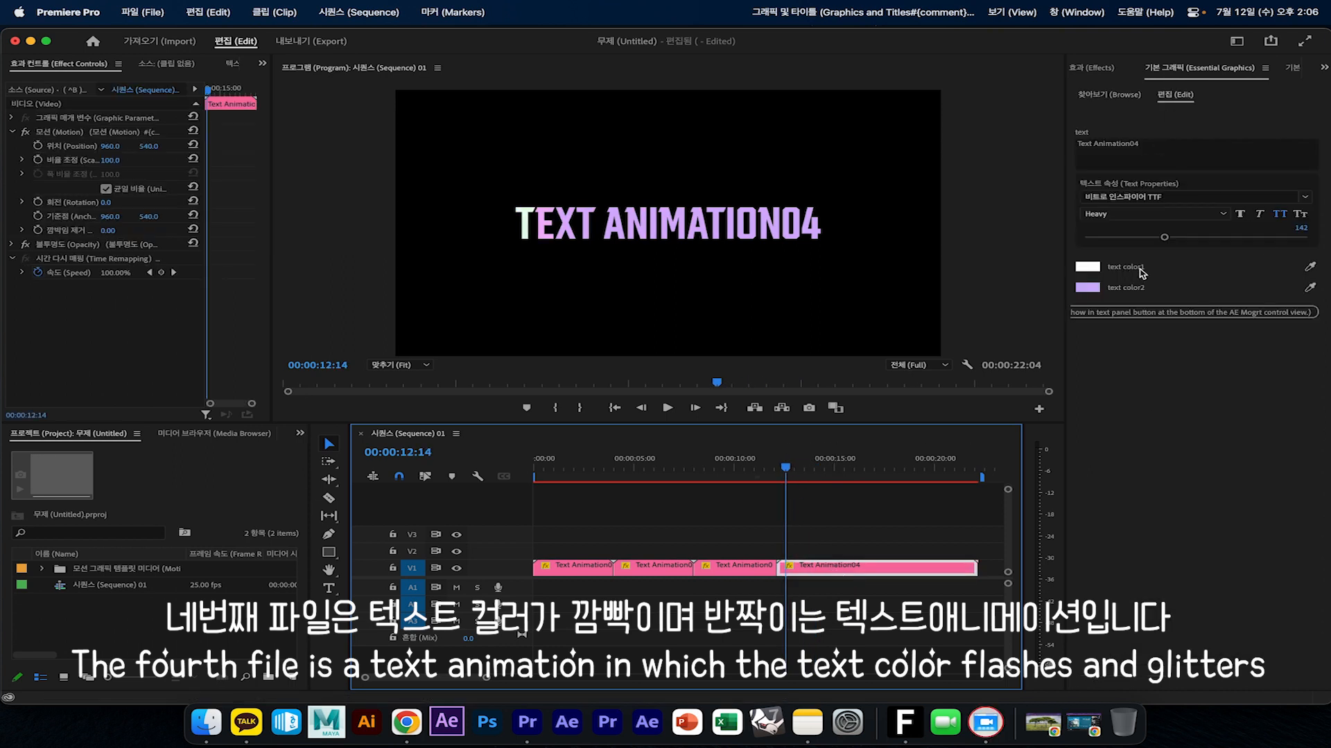
click(1092, 268)
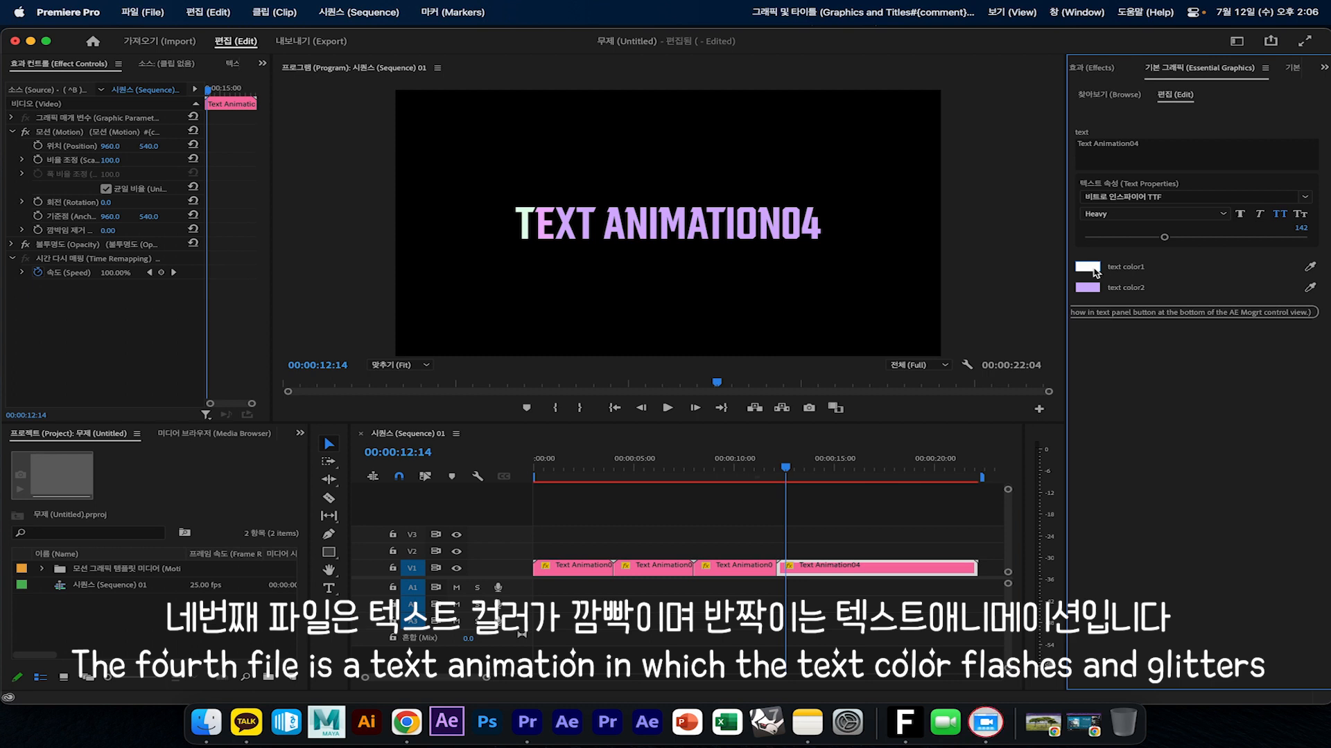
click(1093, 269)
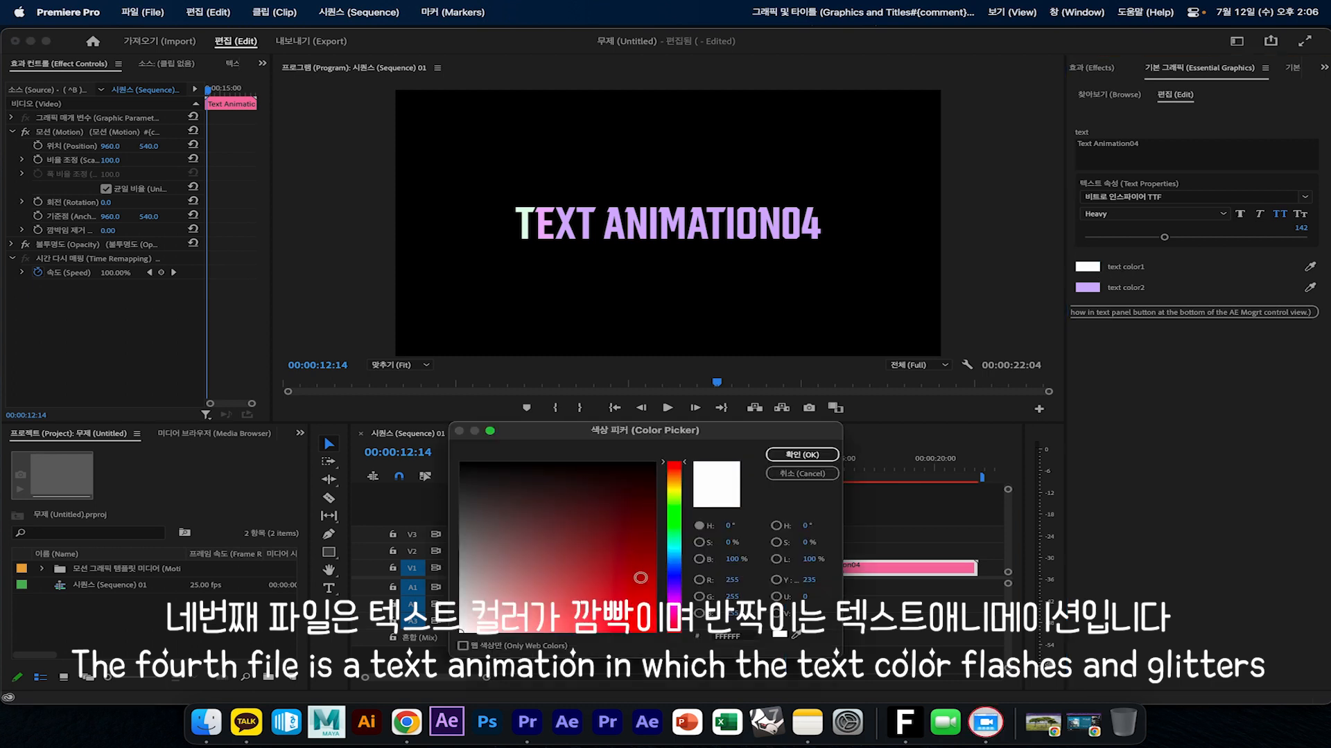
click(641, 516)
click(802, 454)
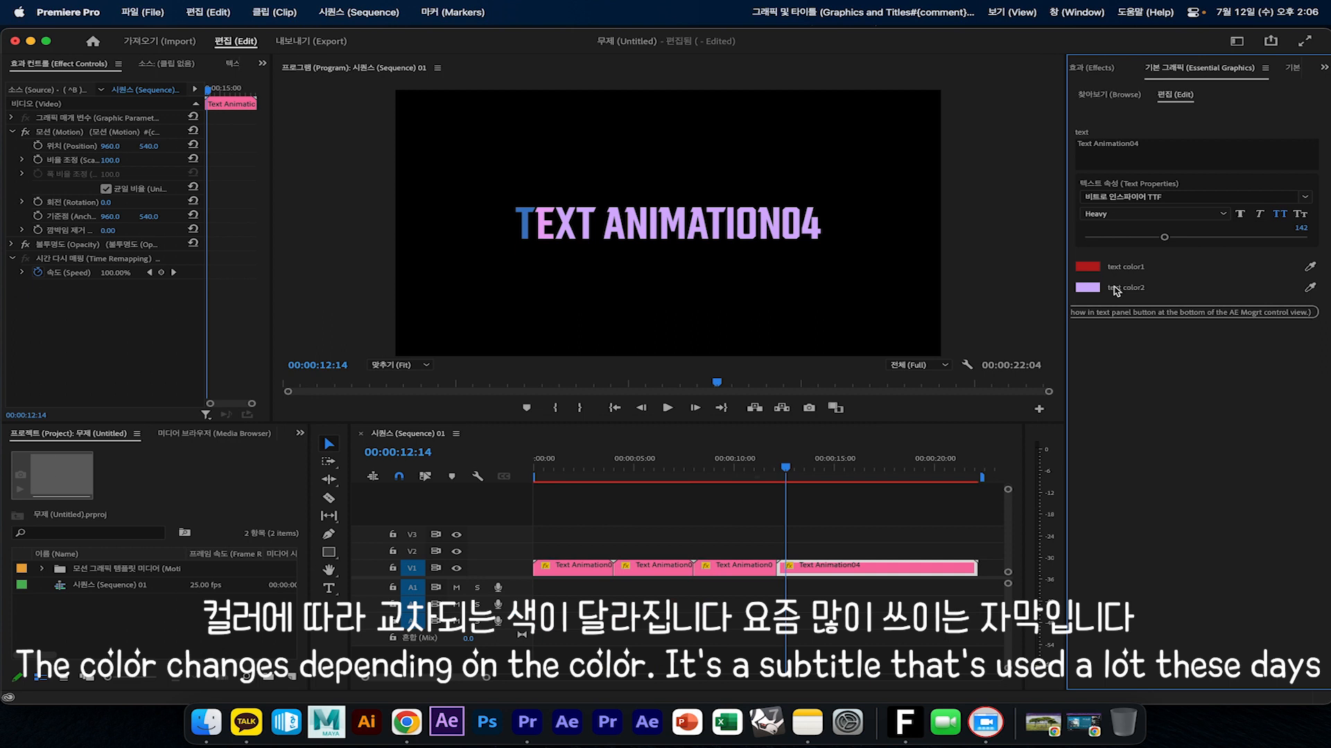
Set text color2 of the Text Animation04 clip to a vivid purple and replay the clip to check the colors
click(1088, 289)
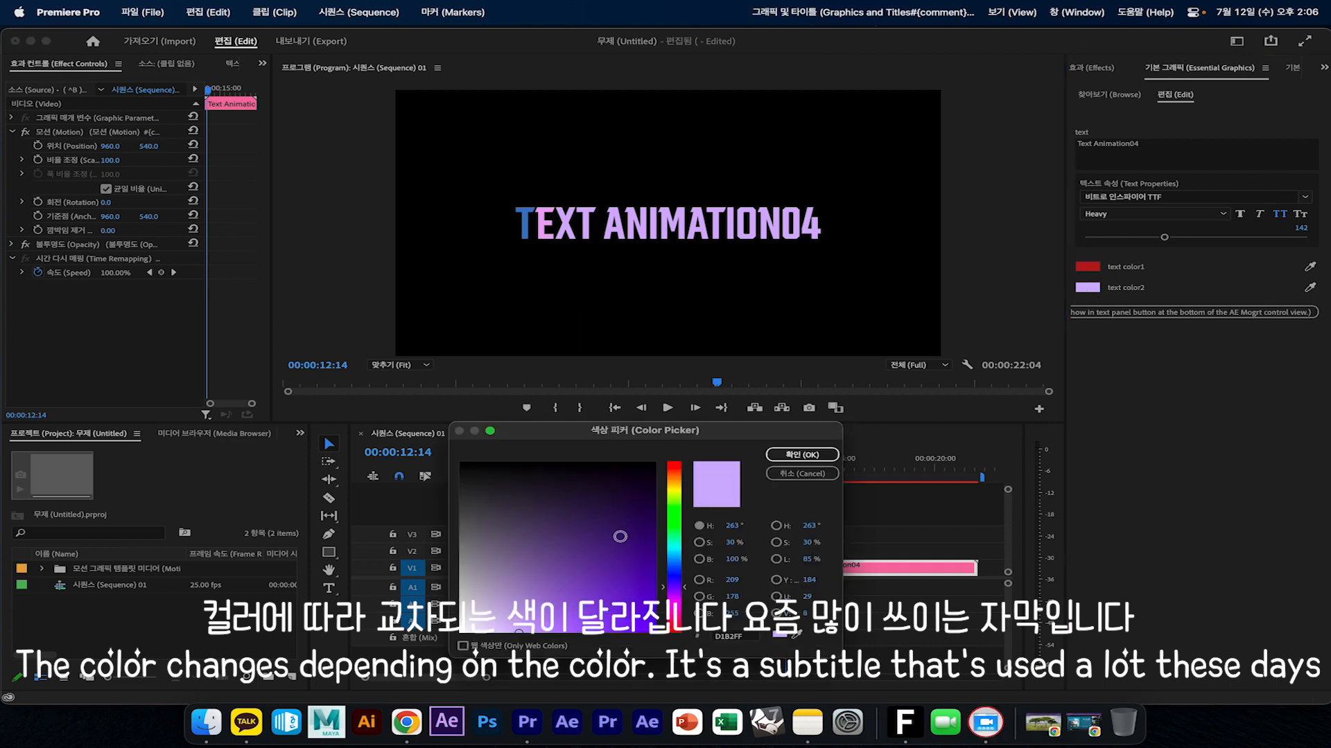
click(677, 471)
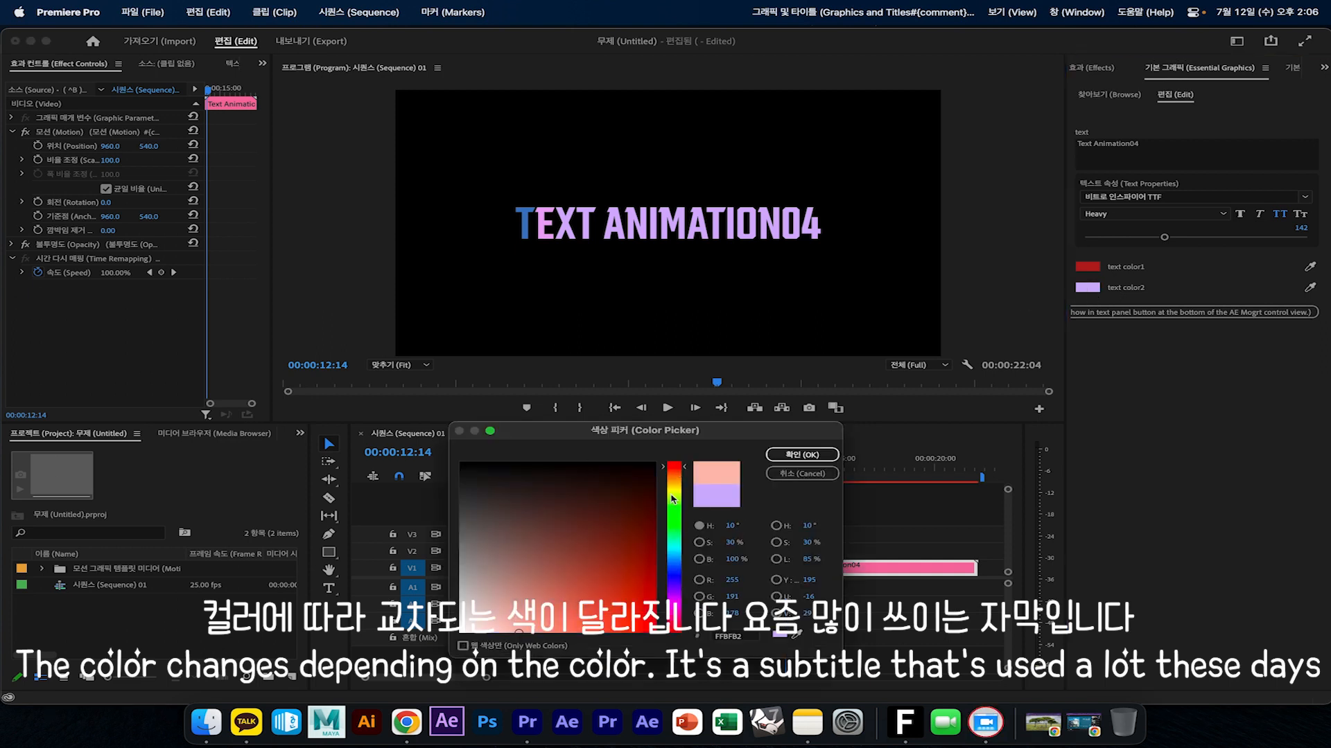
click(671, 496)
drag(679, 578, 674, 599)
click(627, 605)
click(796, 458)
key(space)
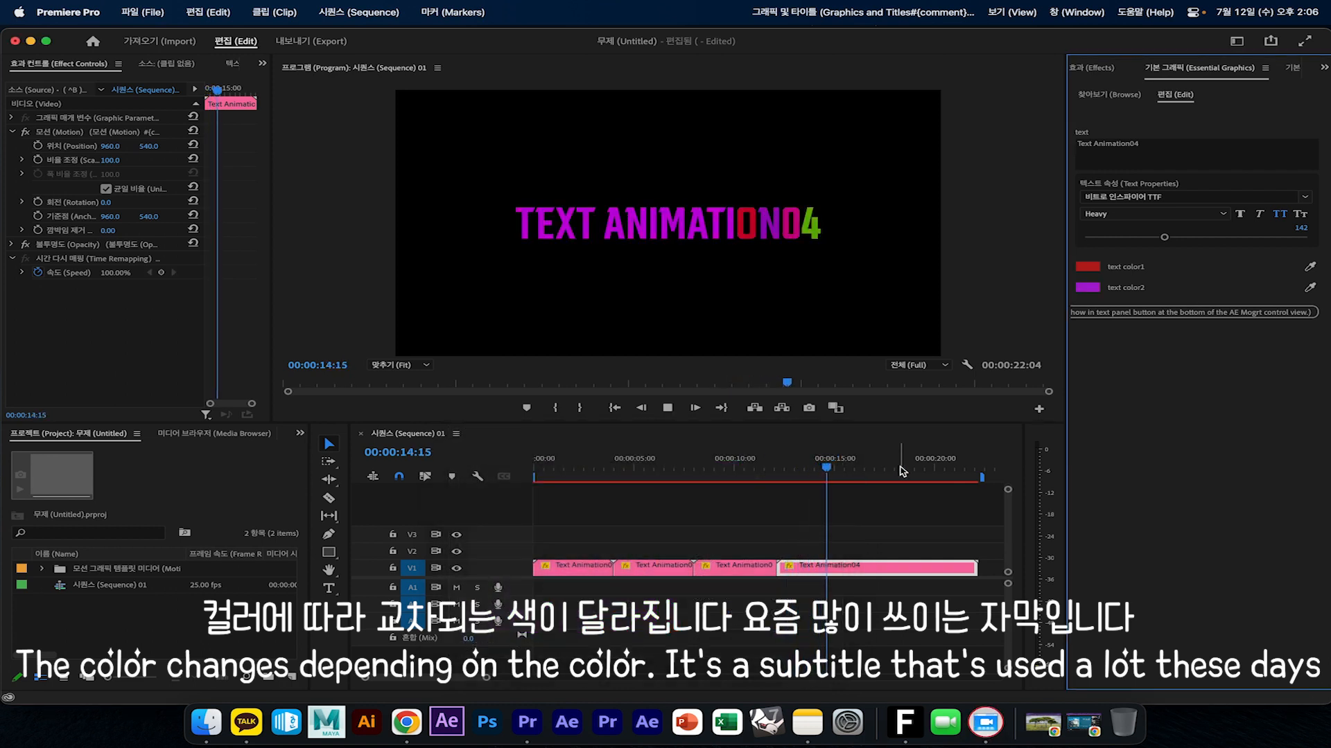
click(793, 460)
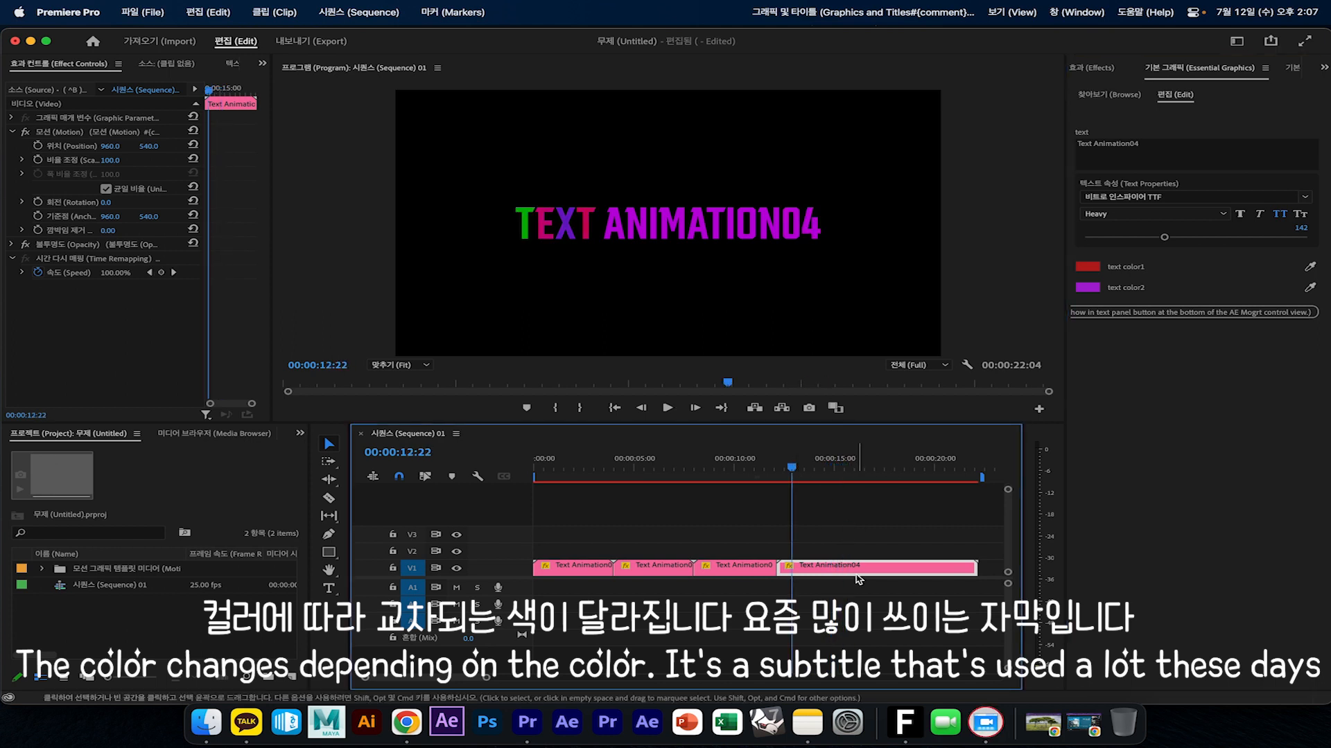